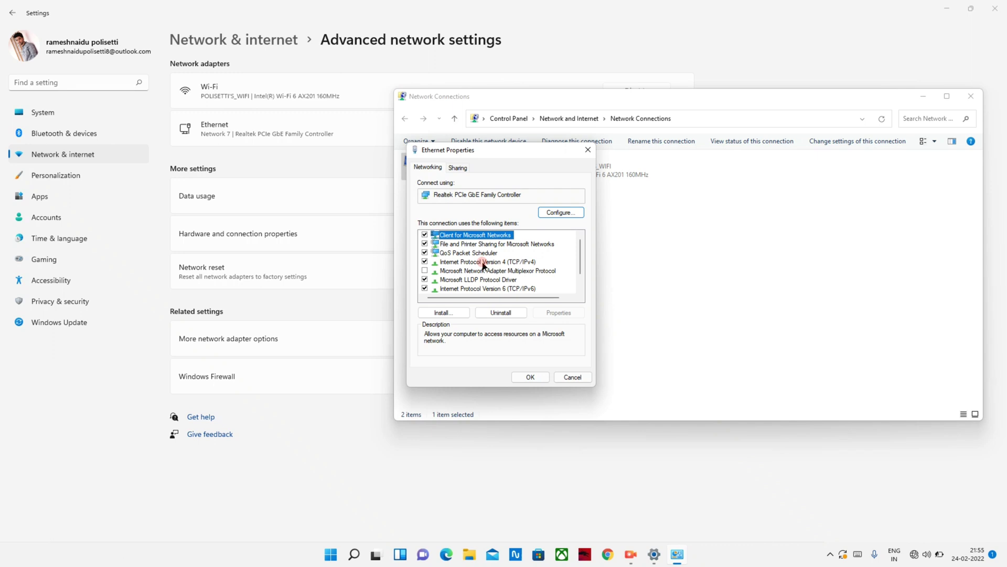
# Switch Ethernet IPv4 to manual: 192.168.1.5, mask 255.255.255.0, gateway 192.168.1.1, and confirm.
pyautogui.doubleClick(484, 263)
pyautogui.click(443, 265)
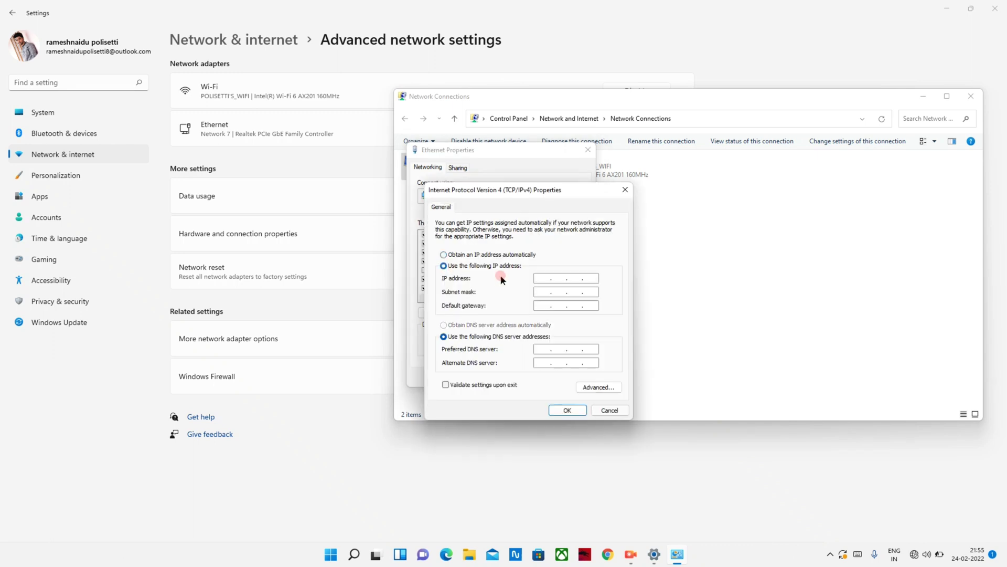
pyautogui.click(444, 255)
pyautogui.click(445, 268)
pyautogui.click(544, 277)
pyautogui.write('192 . 168')
pyautogui.click(537, 292)
pyautogui.click(540, 306)
pyautogui.write('192 . 168 . ')
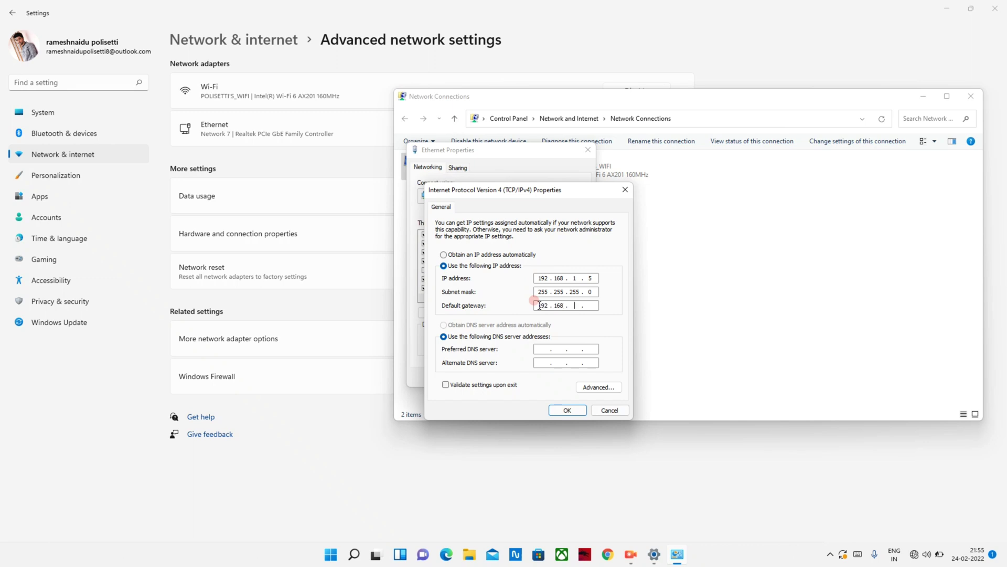
pyautogui.write('1 . 1')
pyautogui.click(565, 410)
pyautogui.click(532, 376)
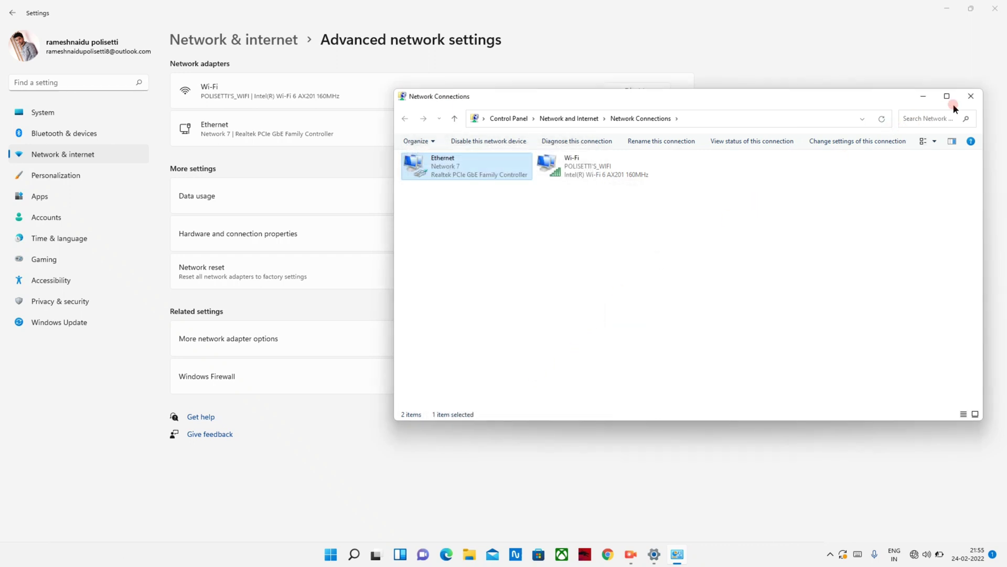
# Close Network Connections and Settings, launch Chrome, and go to 192.168.1.1.
pyautogui.click(971, 98)
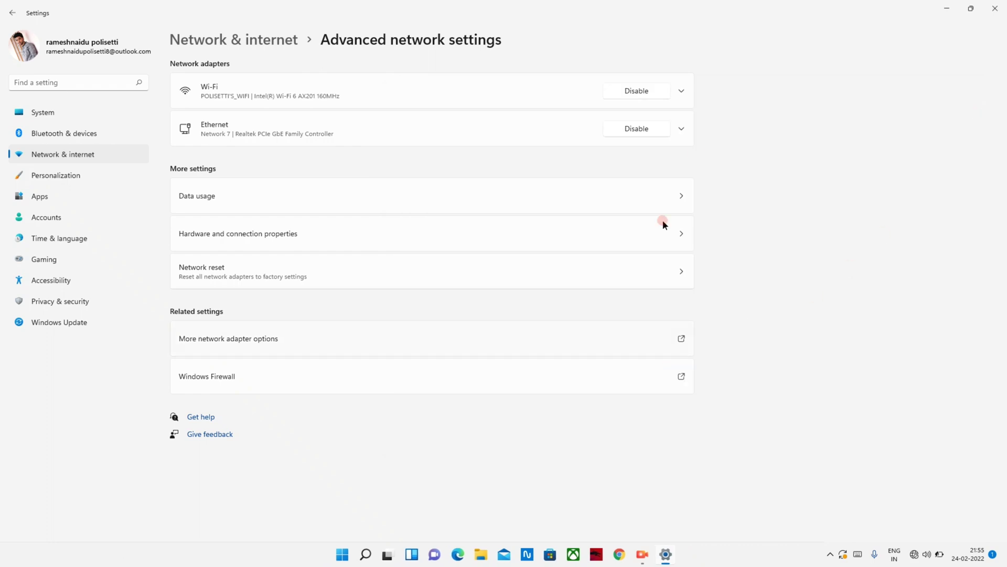
pyautogui.click(995, 9)
pyautogui.click(631, 554)
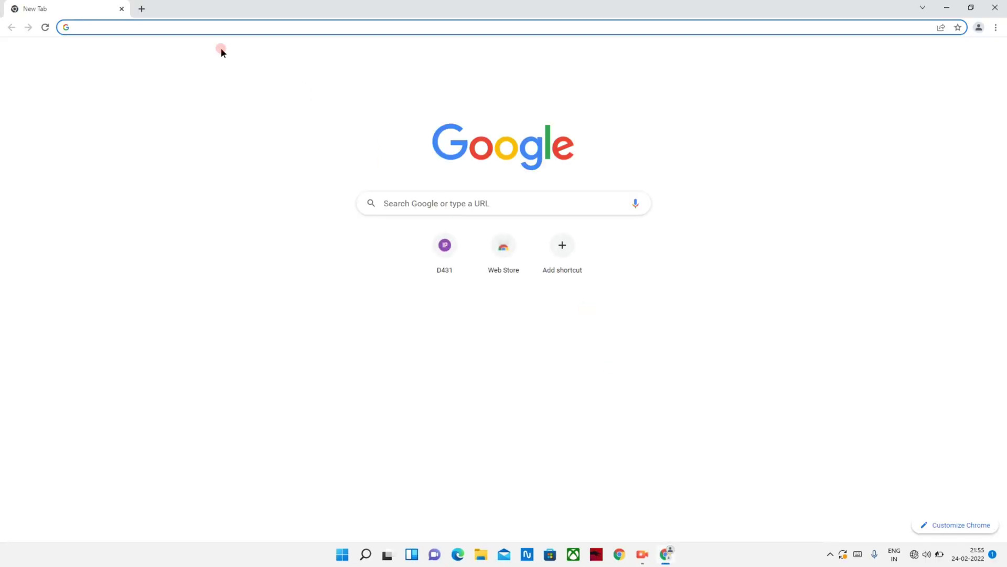
pyautogui.click(206, 25)
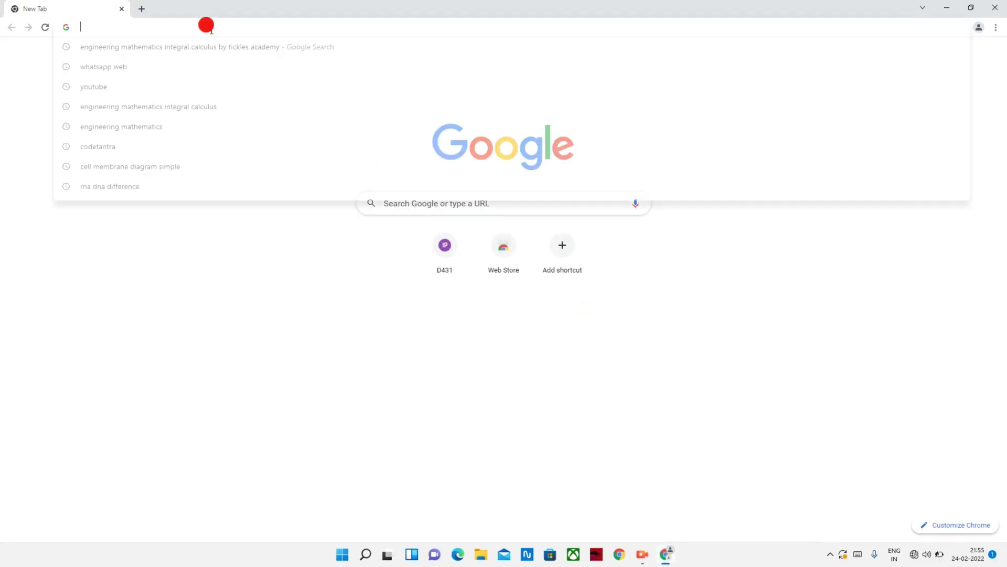
pyautogui.write('192.16')
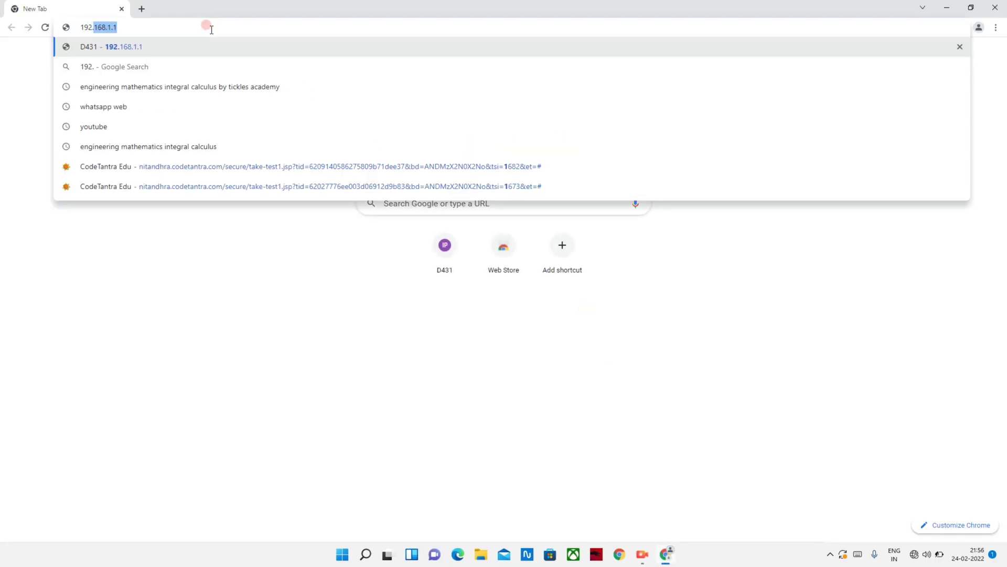
pyautogui.write('8.1.1')
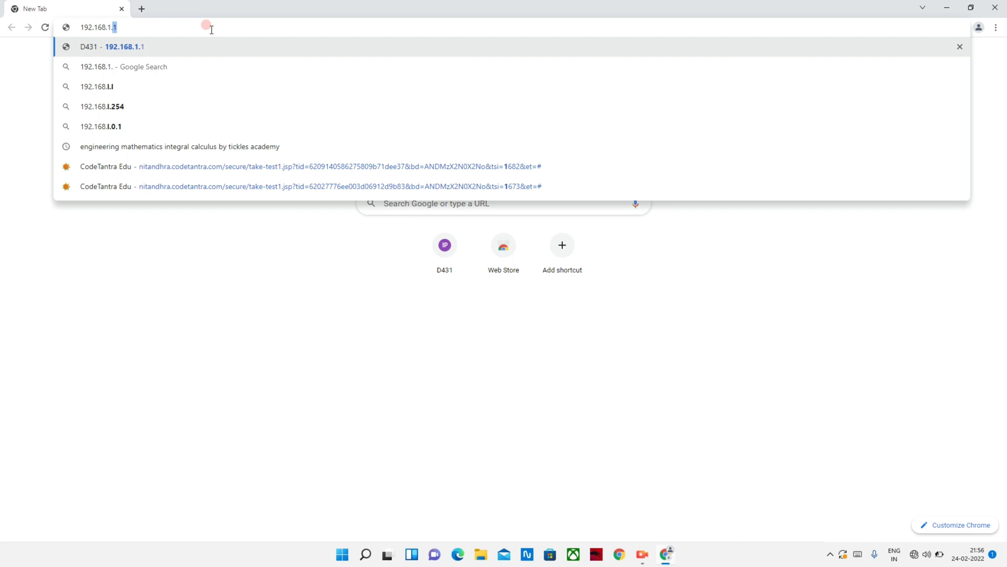
pyautogui.press('Return')
# Log into the router with the administrator user name, password and the image validation code.
pyautogui.write('a')
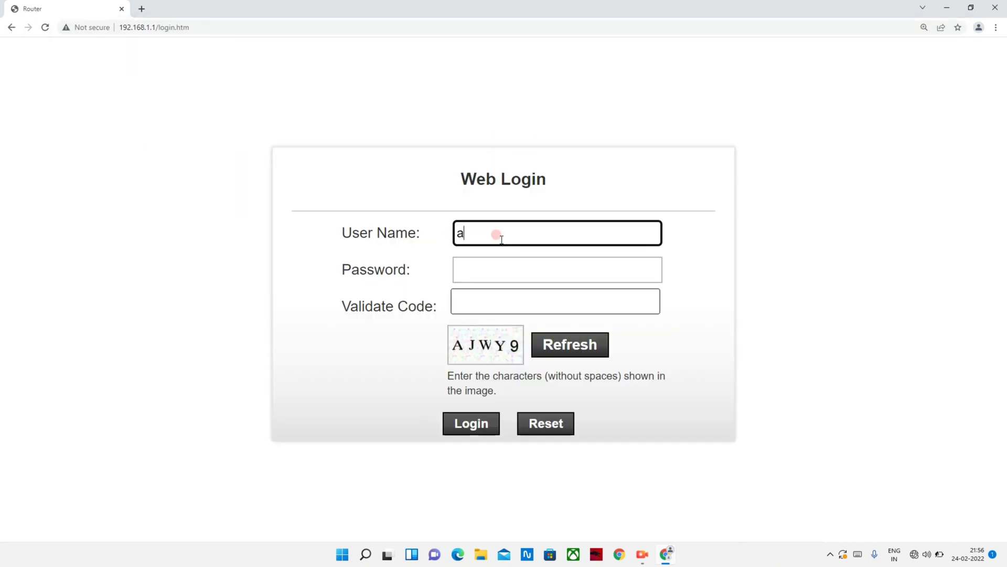
pyautogui.write('dmin')
pyautogui.click(488, 269)
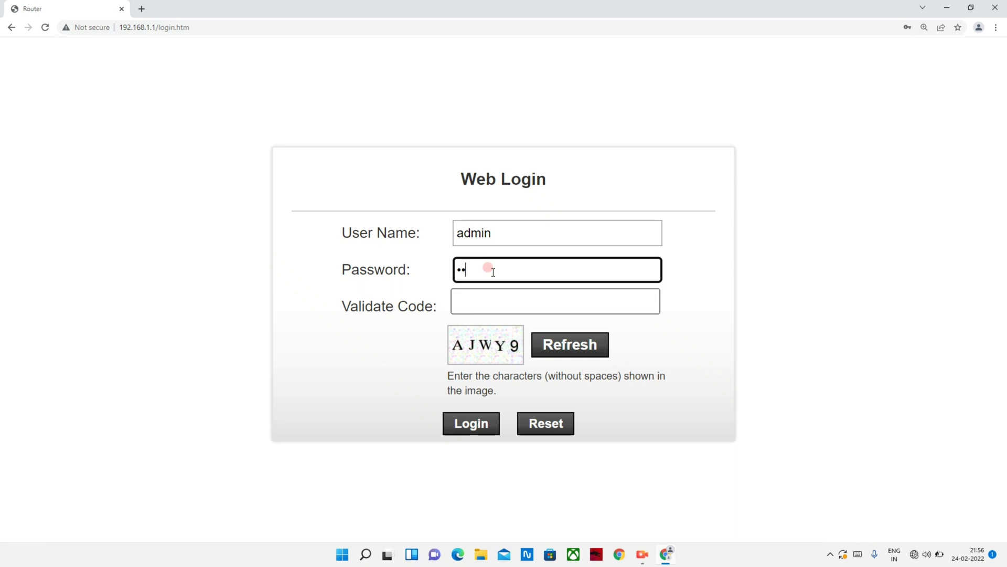
pyautogui.click(475, 302)
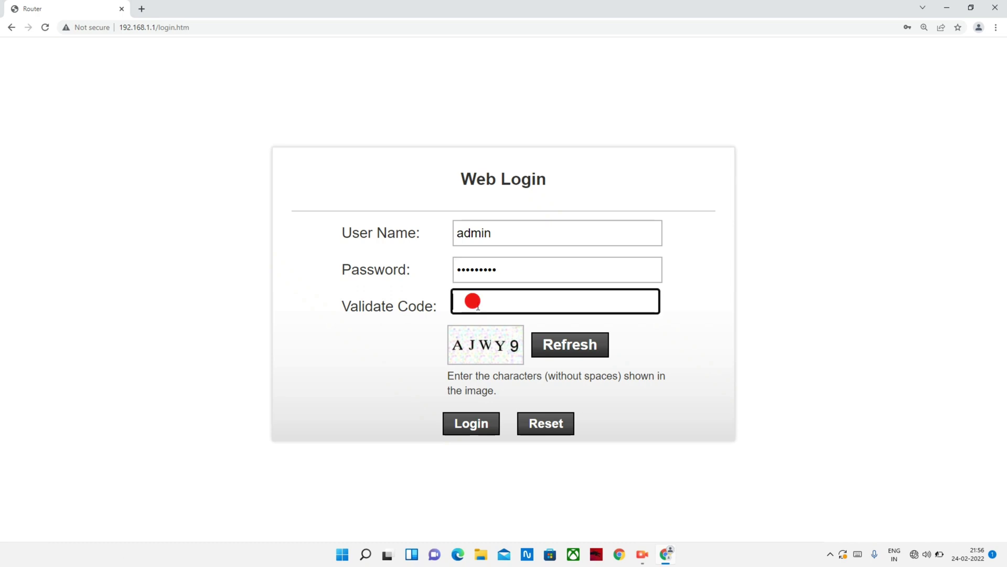
pyautogui.write('AJWYP')
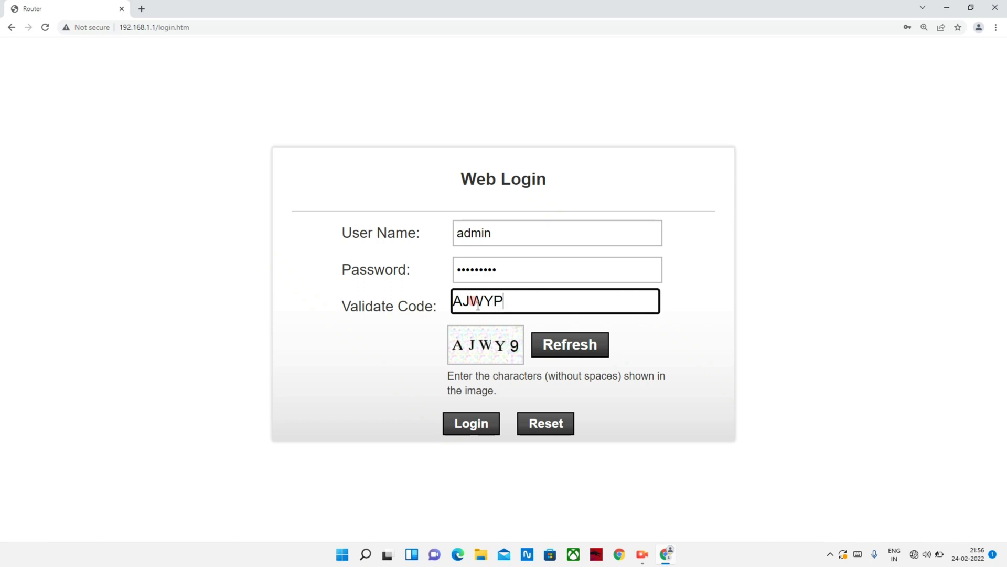
pyautogui.press('BackSpace')
pyautogui.write('9')
pyautogui.click(474, 426)
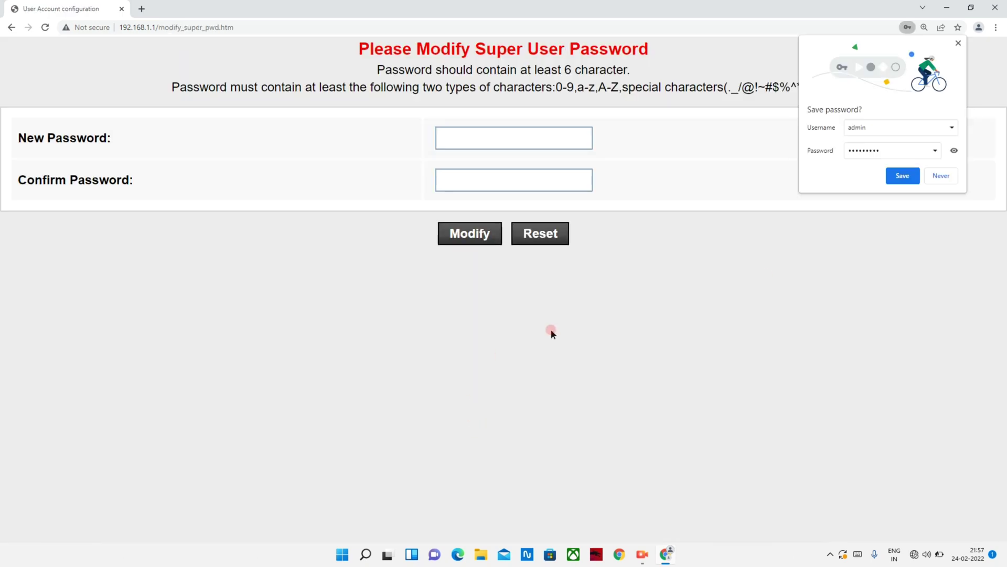
# Enter and confirm a new super user password, declining Chrome's offers to save passwords.
pyautogui.click(941, 178)
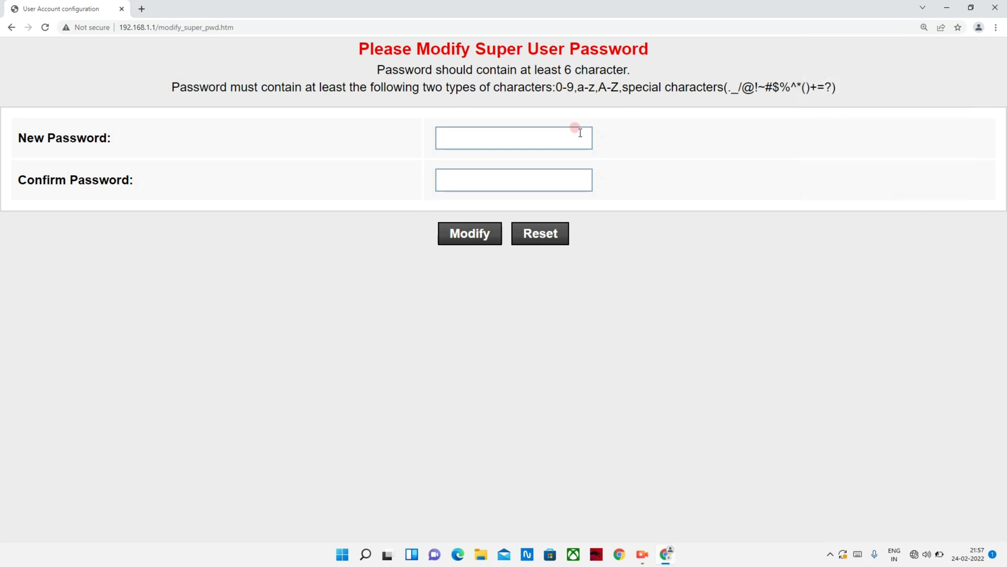
pyautogui.click(502, 134)
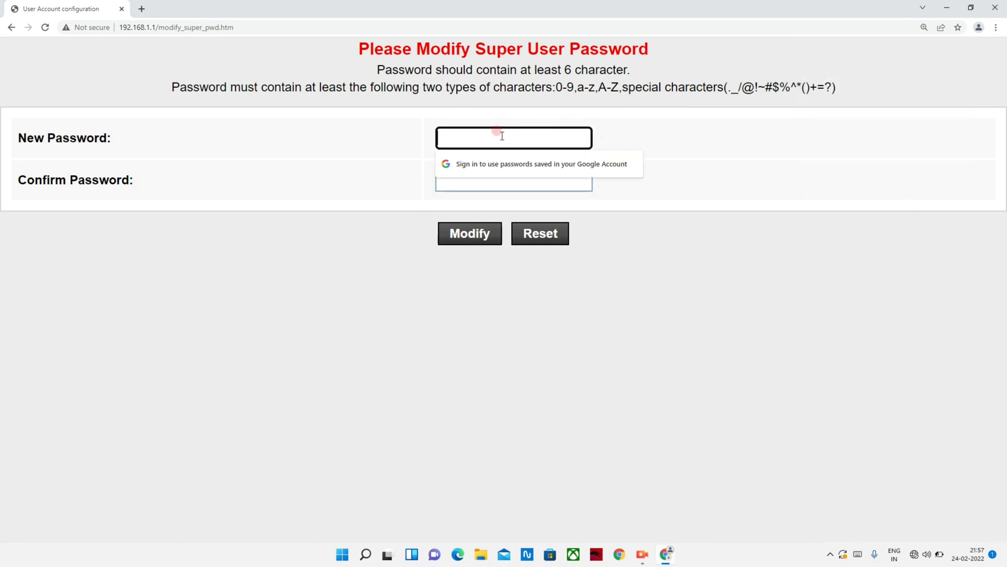
pyautogui.write('•••••')
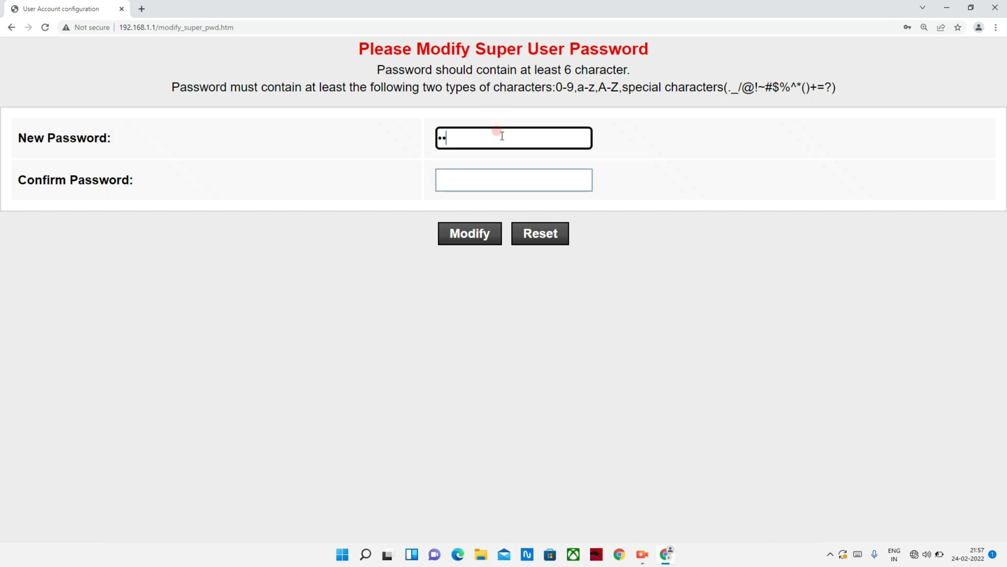
pyautogui.write('•')
pyautogui.click(477, 178)
pyautogui.write('•••••')
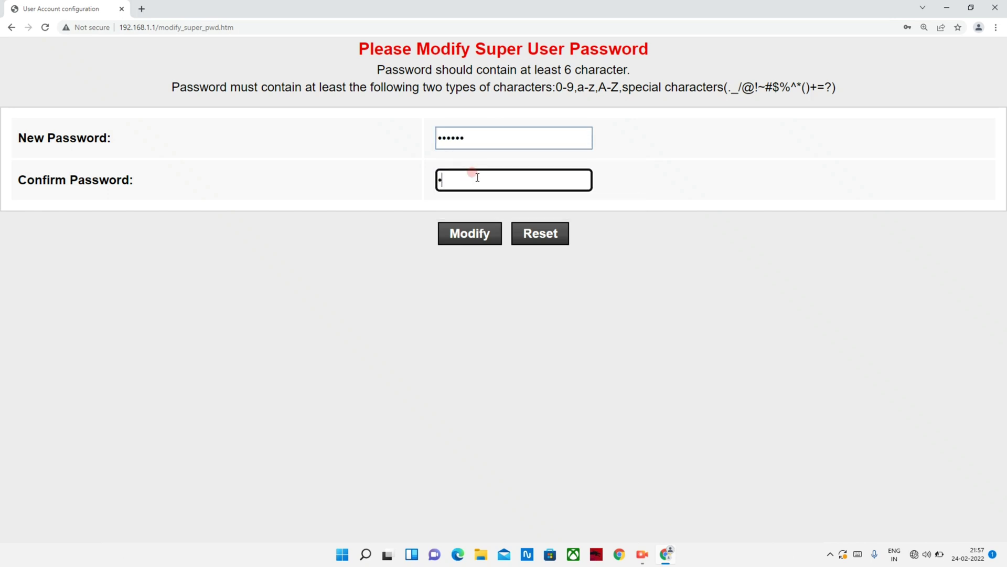
pyautogui.write('•')
pyautogui.click(474, 235)
pyautogui.click(937, 174)
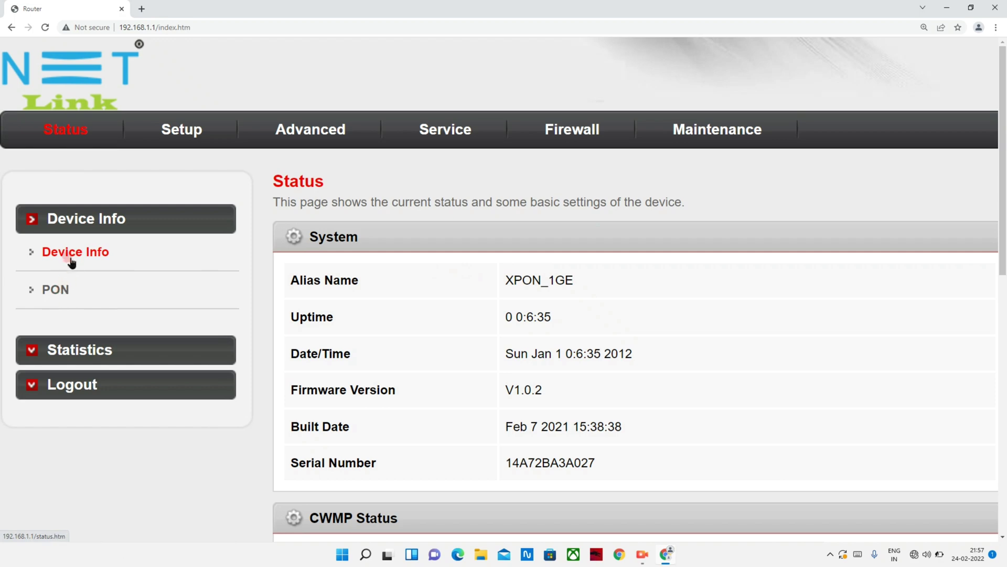
pyautogui.click(59, 295)
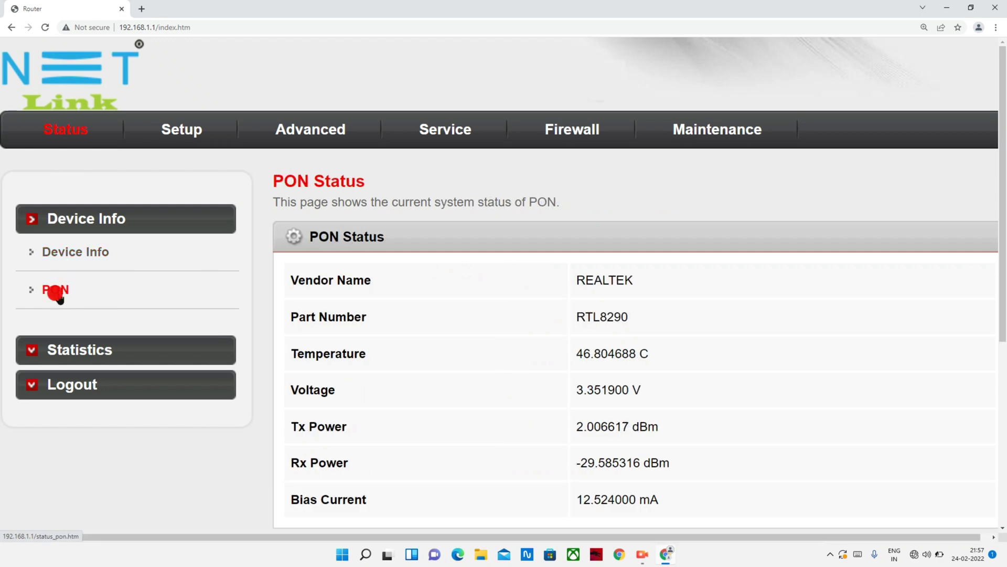
pyautogui.scroll(-2, 468, 331)
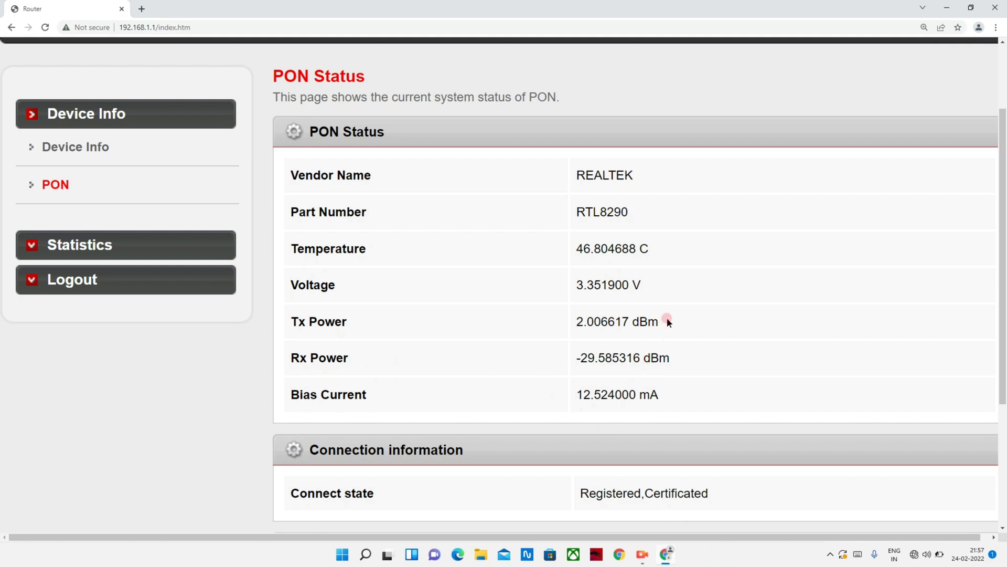
pyautogui.scroll(2, 667, 317)
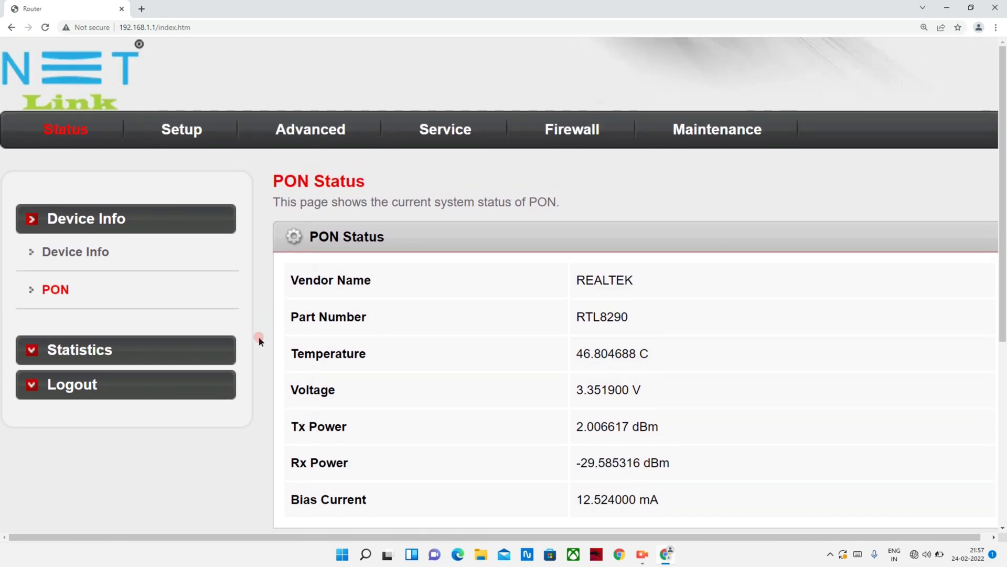
pyautogui.click(98, 350)
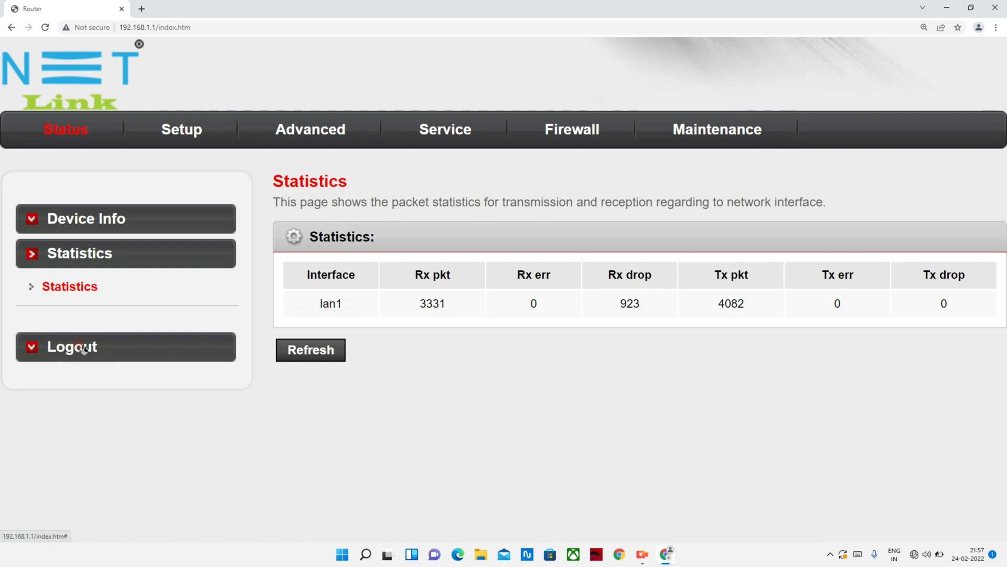
pyautogui.click(79, 227)
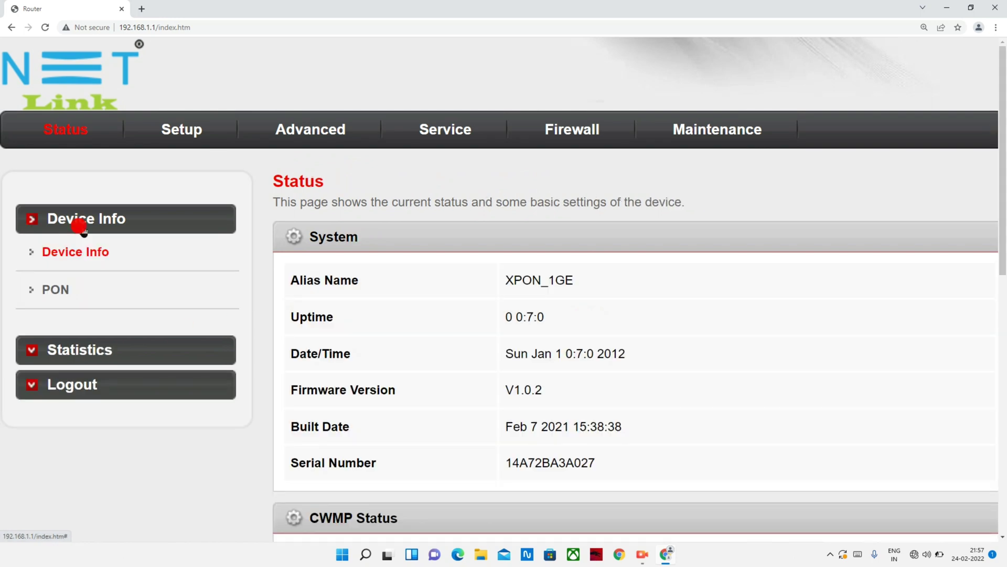
# On the WAN Configuration page, zoomed out, set Channel Mode to PPPoE.
pyautogui.click(176, 131)
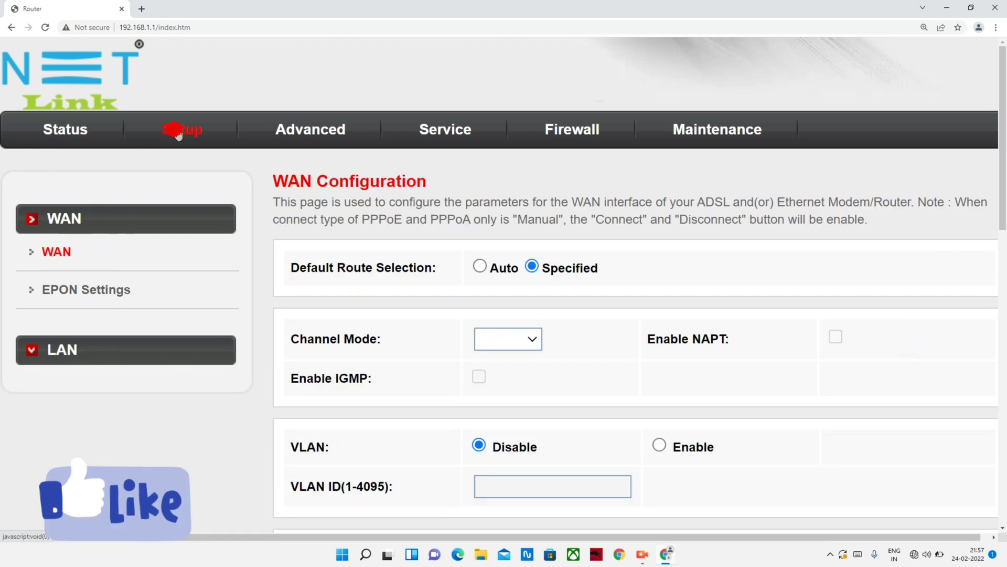
pyautogui.scroll(-2, 178, 132)
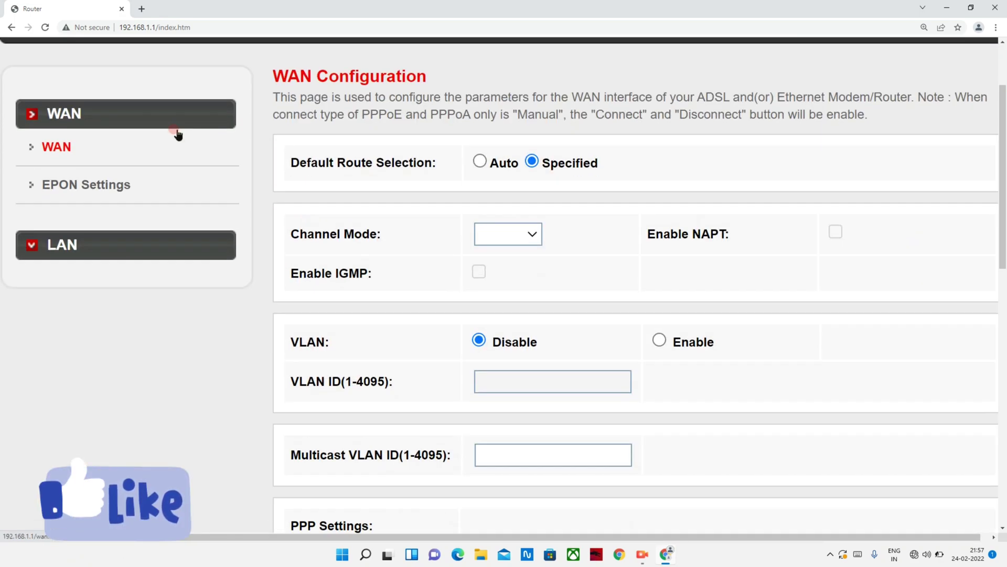
pyautogui.hotkey('ctrl', '-')
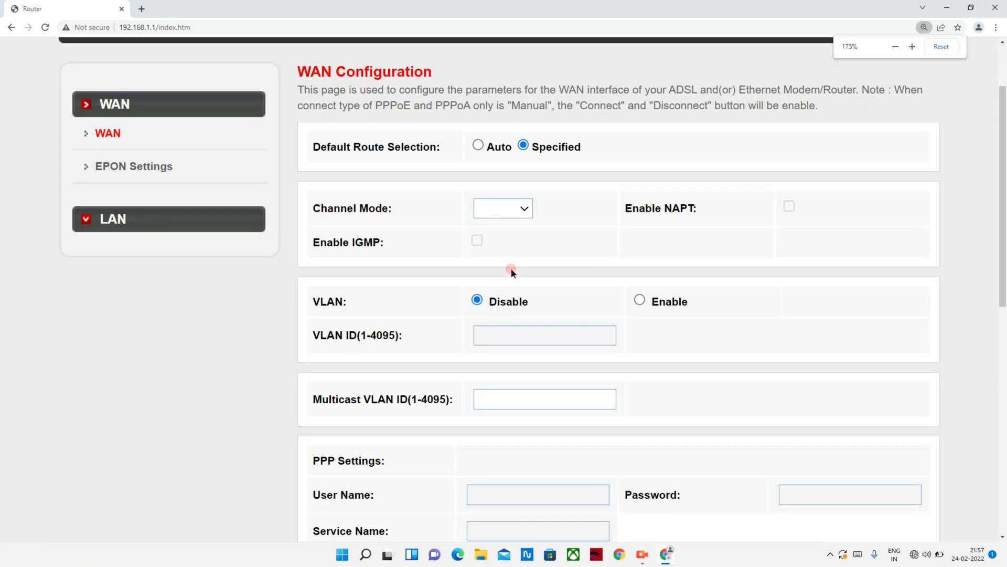
pyautogui.scroll(1, 521, 239)
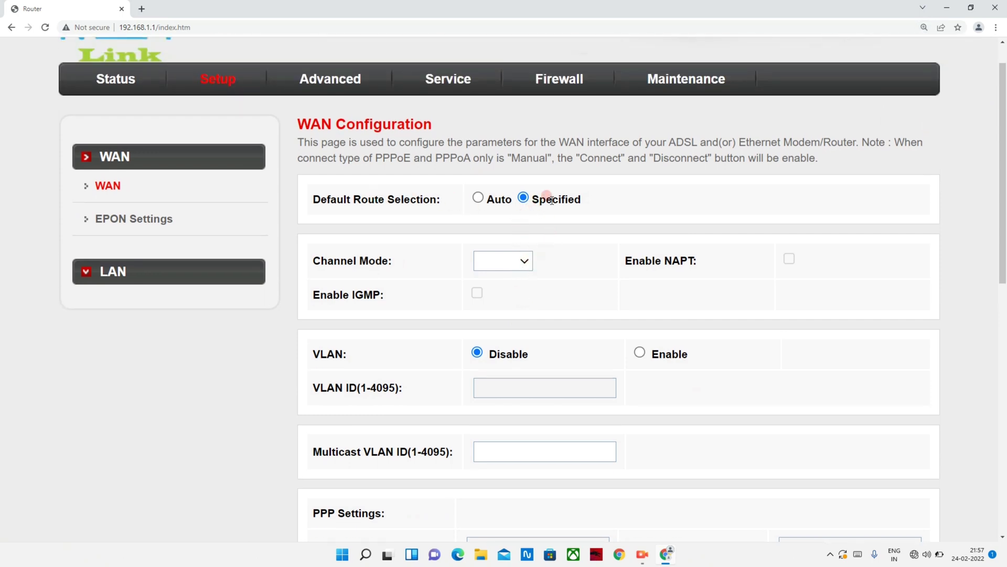
pyautogui.click(525, 260)
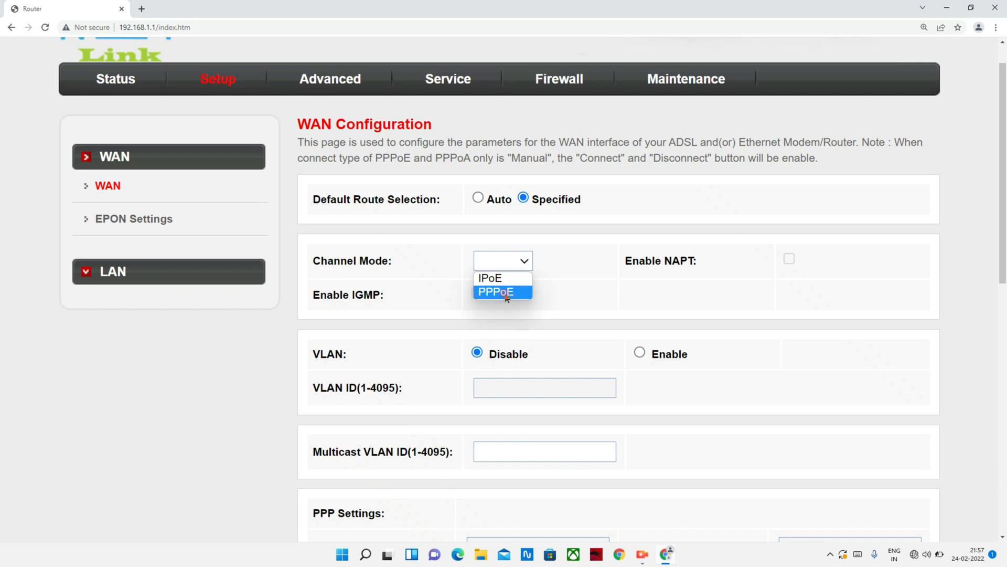
pyautogui.click(506, 293)
# Enable VLAN for the WAN connection with VLAN ID 516.
pyautogui.scroll(-1, 507, 295)
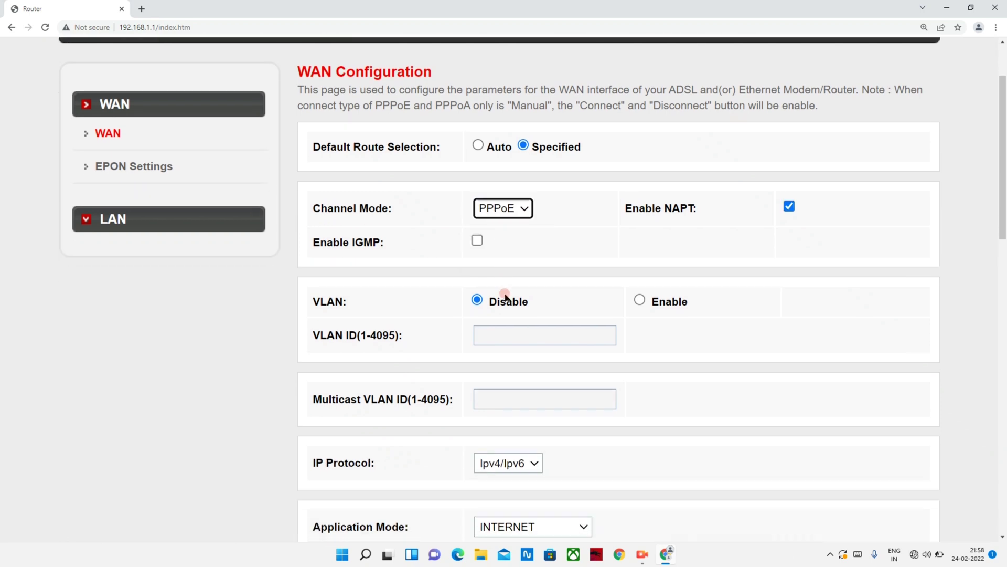
pyautogui.scroll(-1, 504, 296)
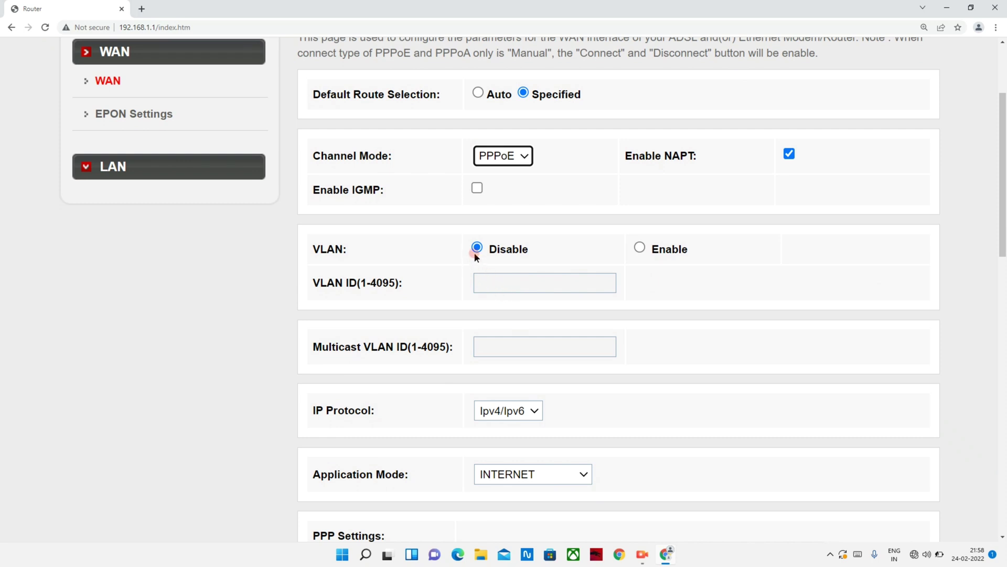
pyautogui.click(640, 248)
pyautogui.click(508, 285)
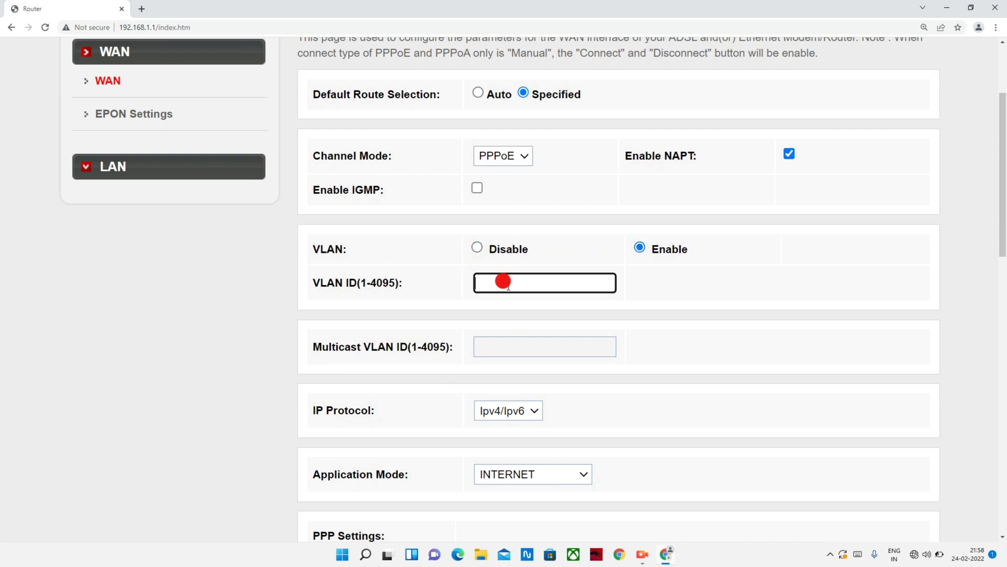
pyautogui.write('516')
pyautogui.scroll(-2, 509, 287)
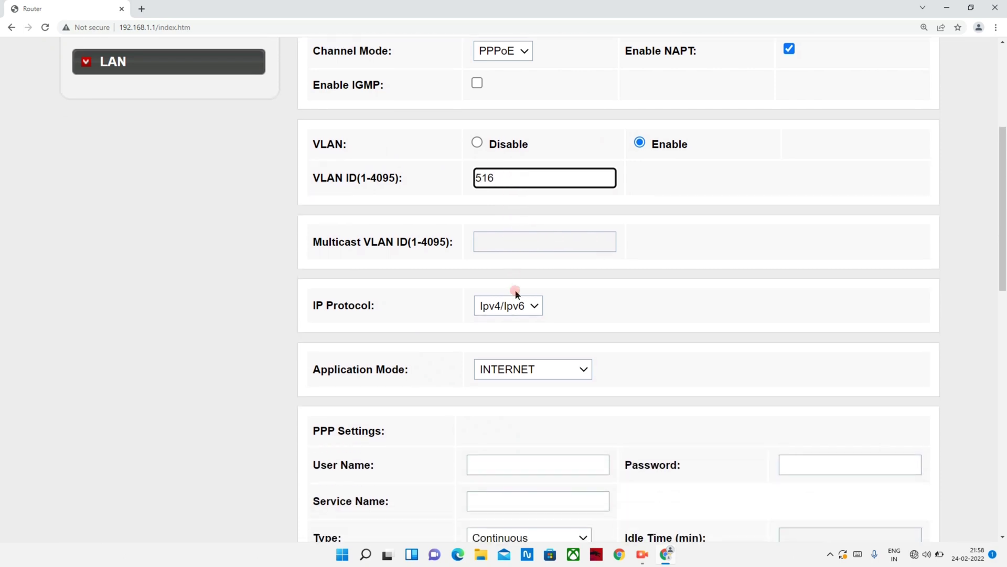
pyautogui.scroll(-3, 544, 289)
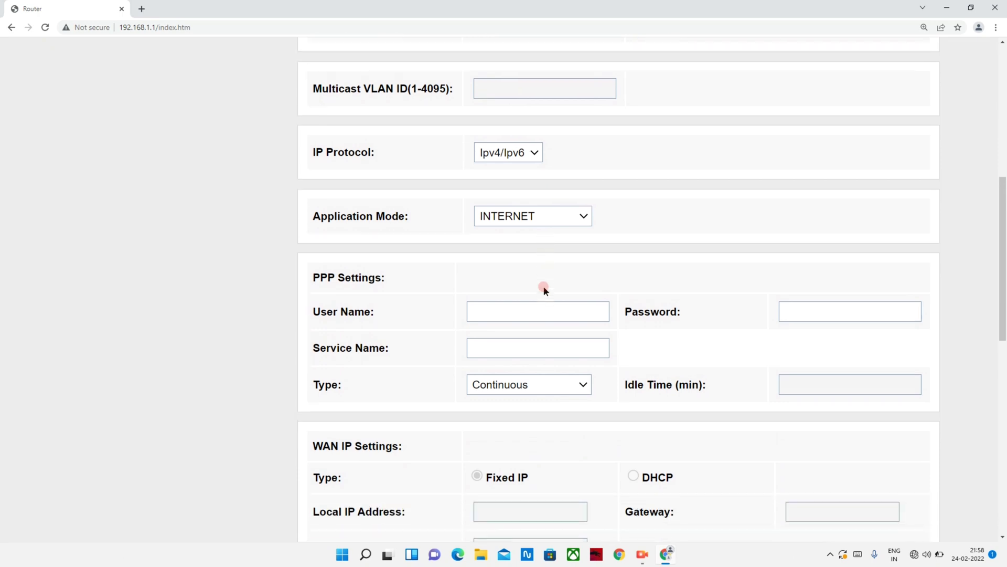
# Enter the ISP's PPPoE account user name and password in PPP Settings.
pyautogui.click(509, 309)
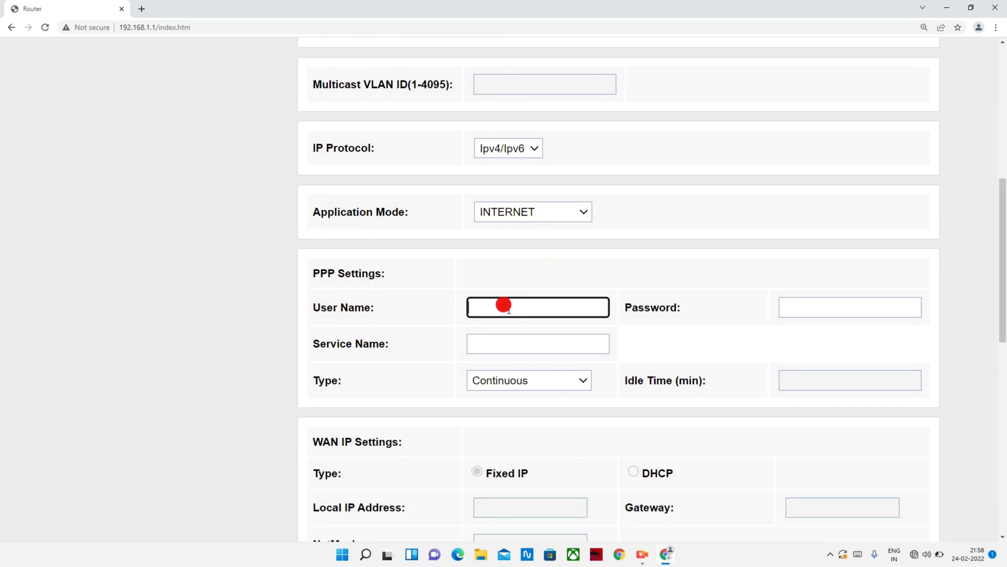
pyautogui.write('SLCNVDI001')
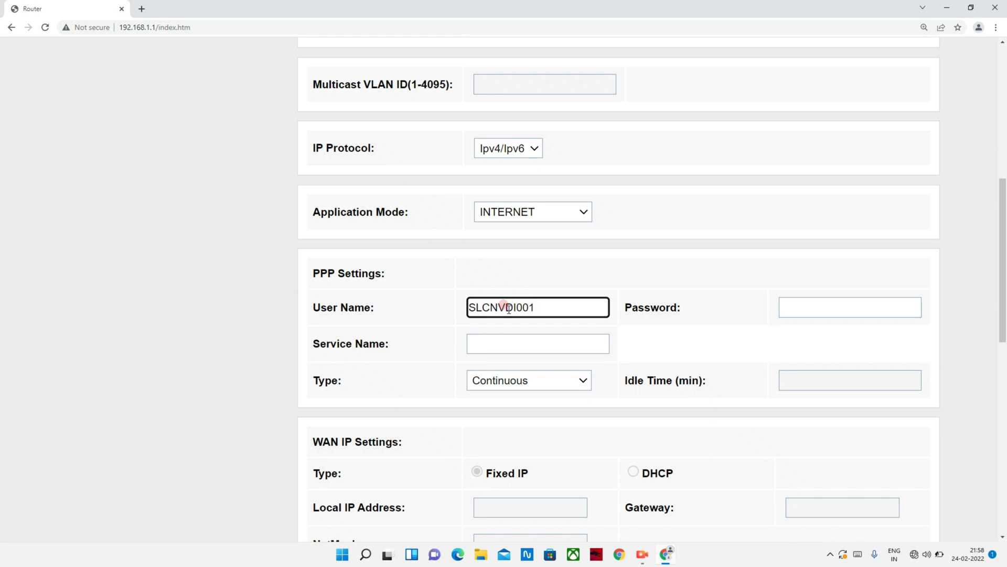
pyautogui.click(797, 303)
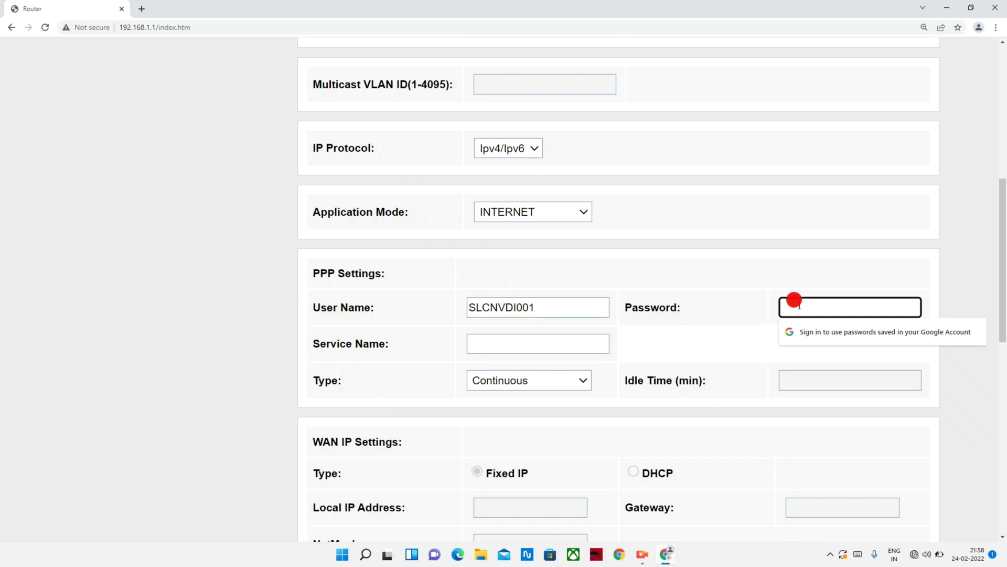
pyautogui.write('••••')
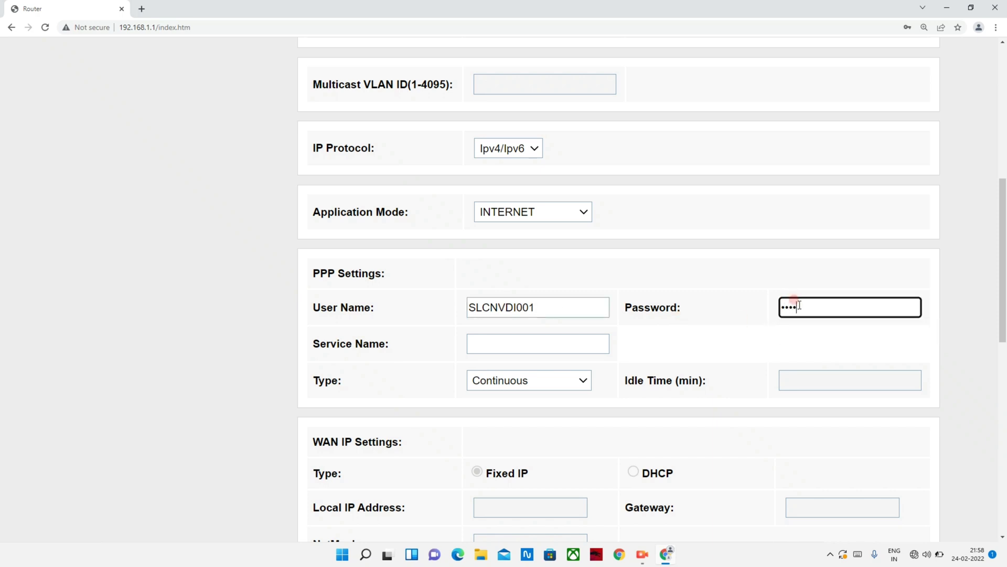
pyautogui.write('••••••')
# Add the new PPPoE WAN connection from the bottom of the form.
pyautogui.scroll(-5, 726, 362)
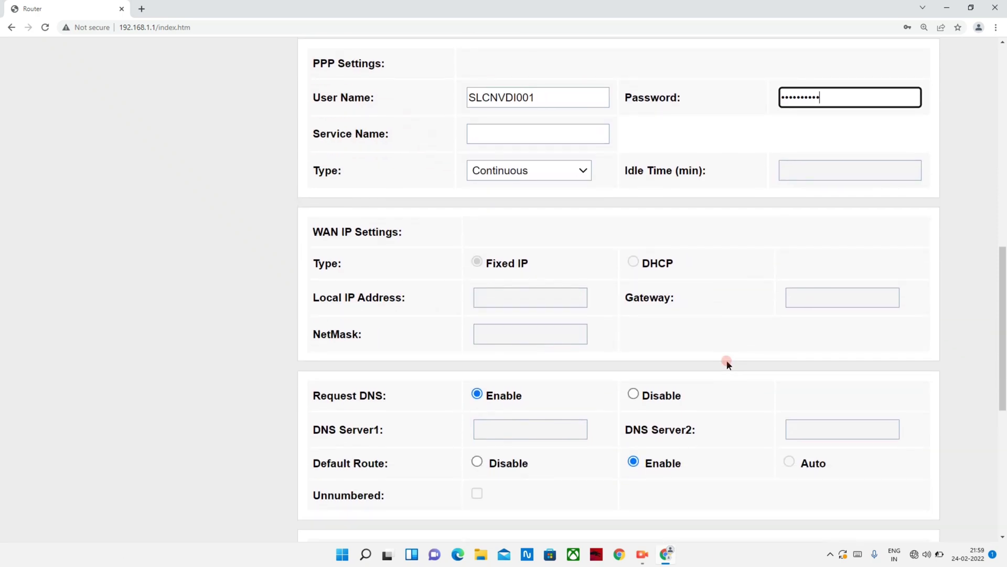
pyautogui.scroll(-2, 726, 360)
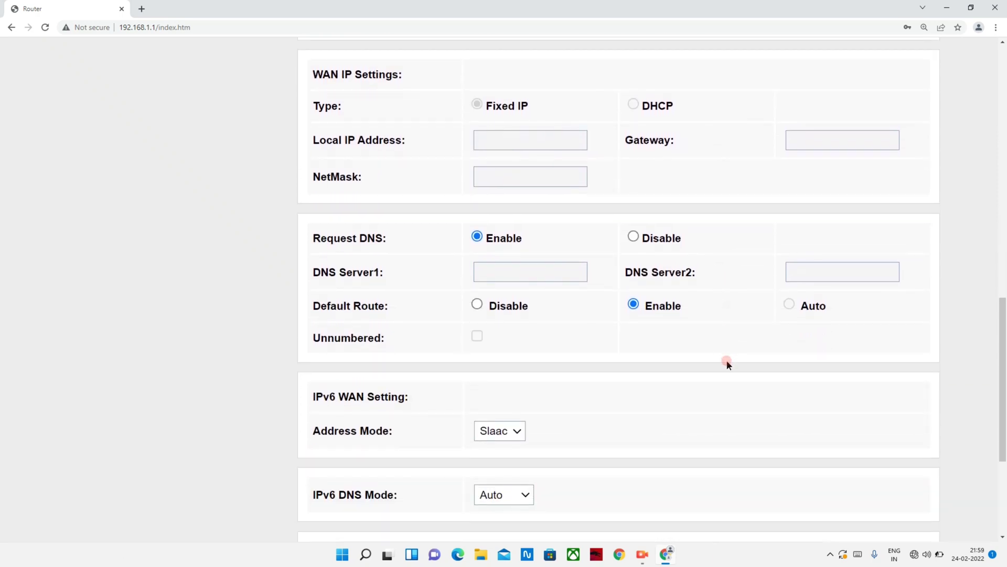
pyautogui.scroll(3, 599, 284)
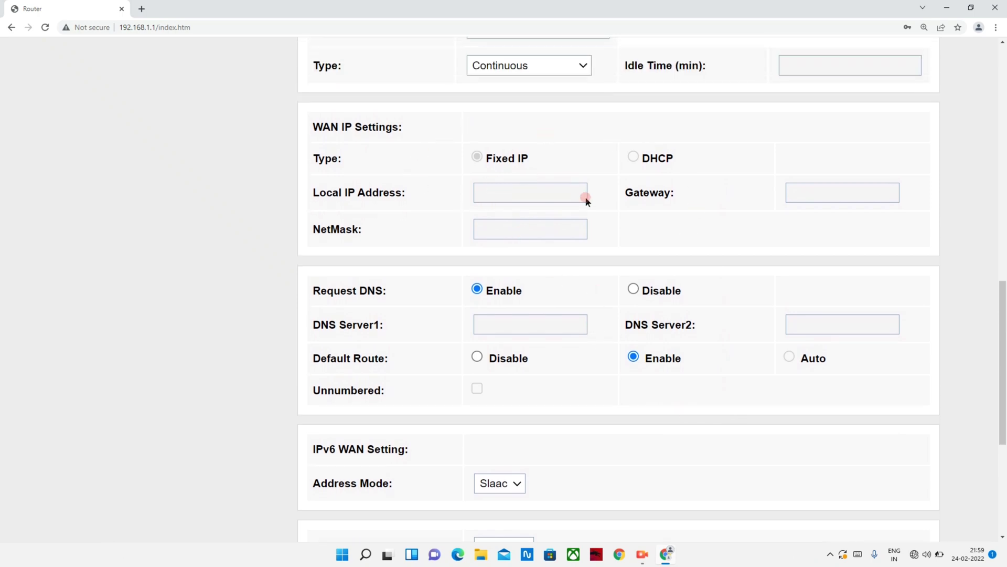
pyautogui.scroll(-4, 698, 212)
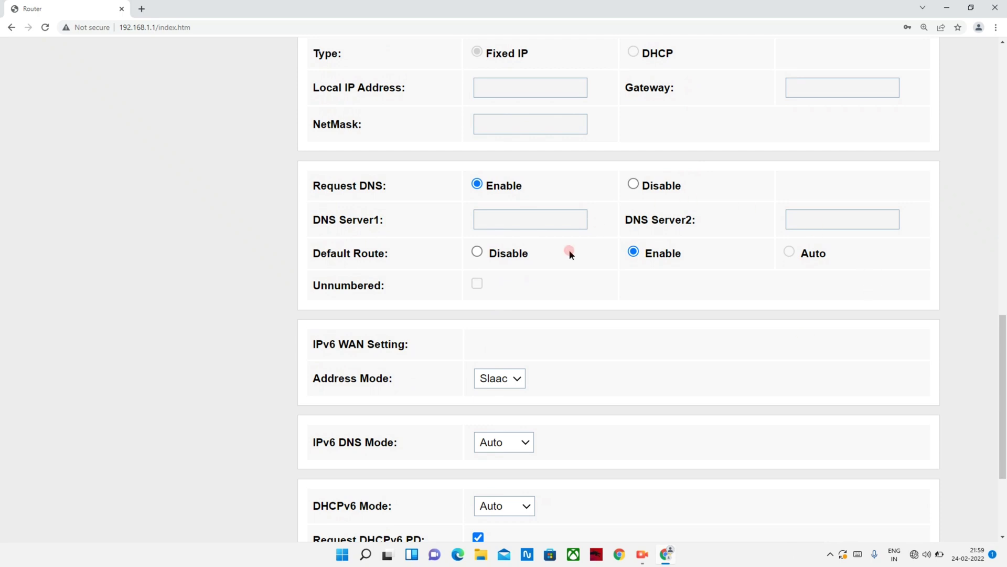
pyautogui.scroll(-3, 566, 269)
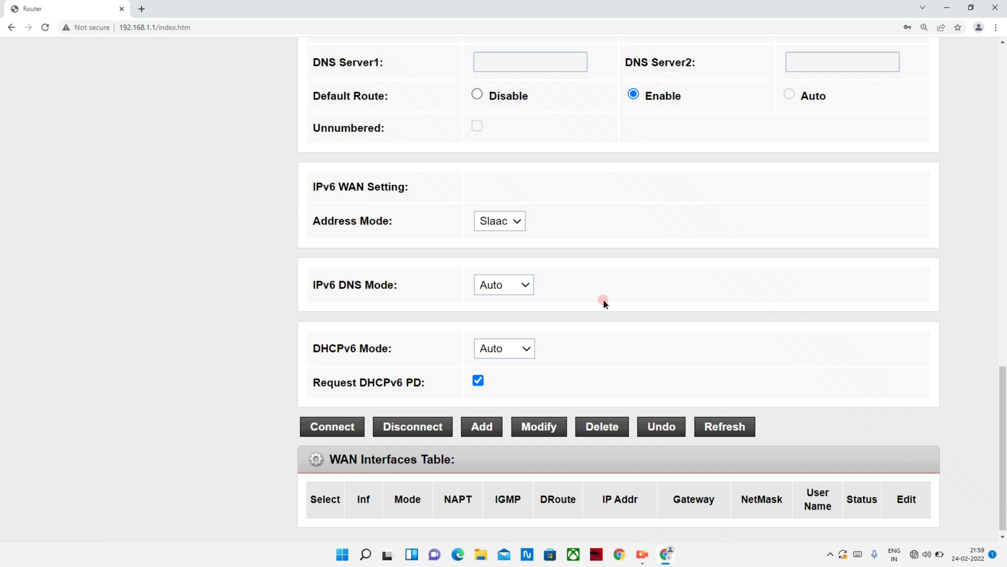
pyautogui.scroll(-1, 604, 303)
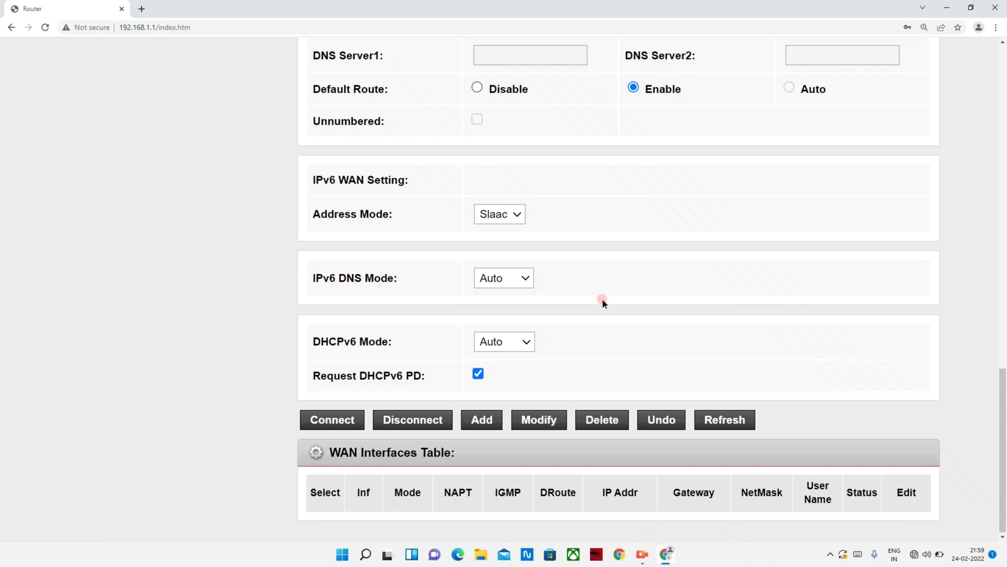
pyautogui.click(486, 421)
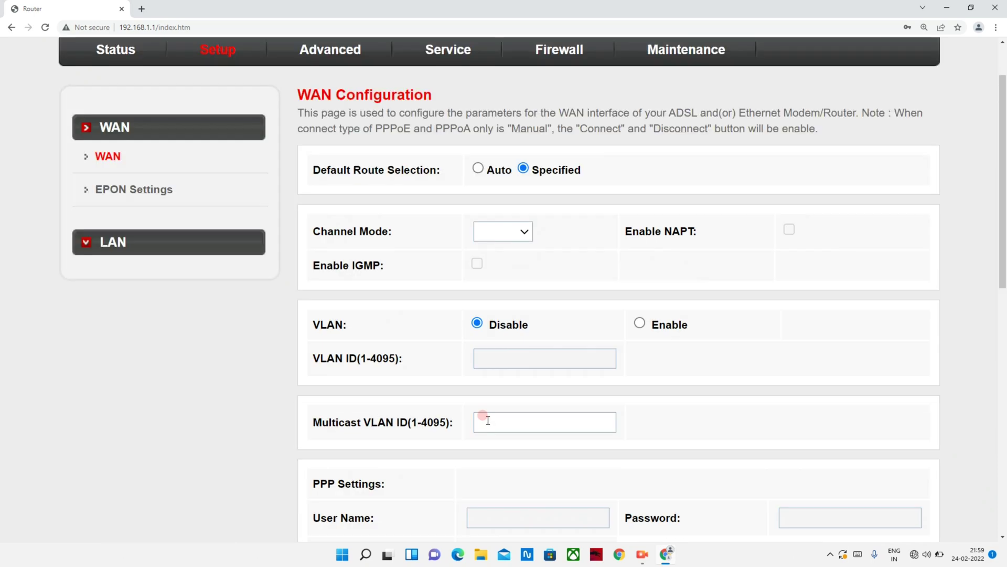
# Edit the pppoe1 connection, change its MTU from 1492 to 1480, and apply.
pyautogui.scroll(-3, 515, 346)
pyautogui.scroll(-7, 515, 346)
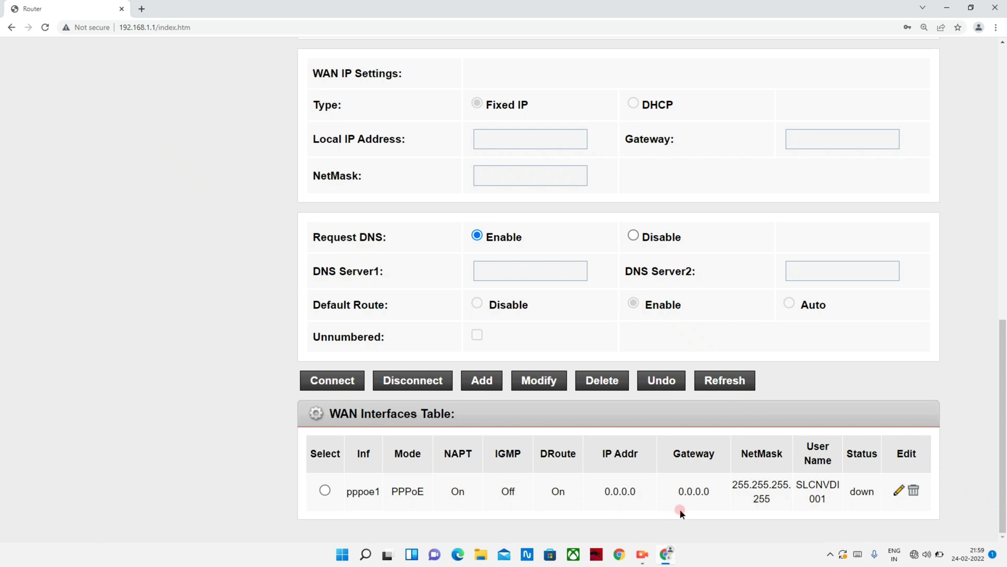
pyautogui.click(898, 492)
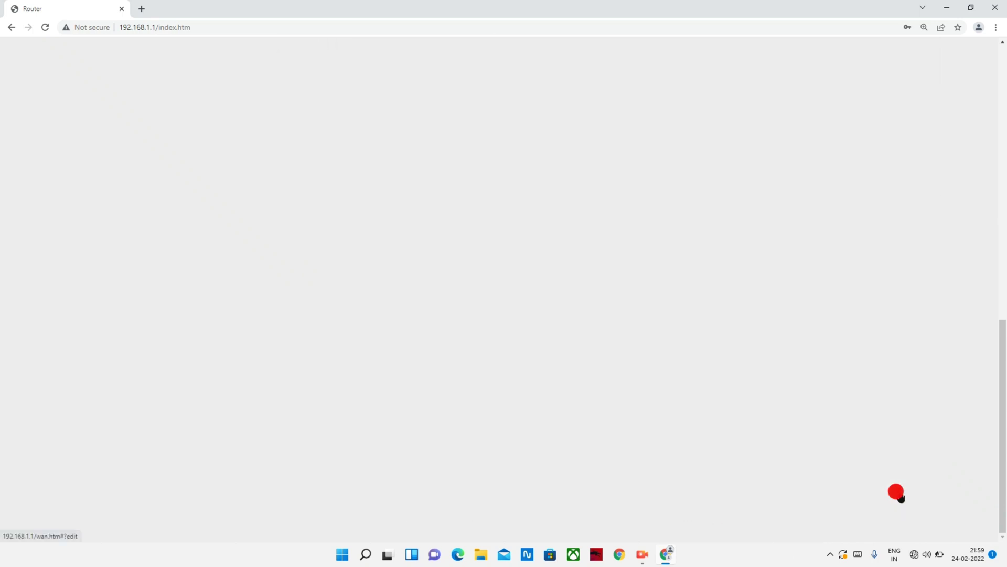
pyautogui.click(568, 389)
pyautogui.scroll(3, 568, 388)
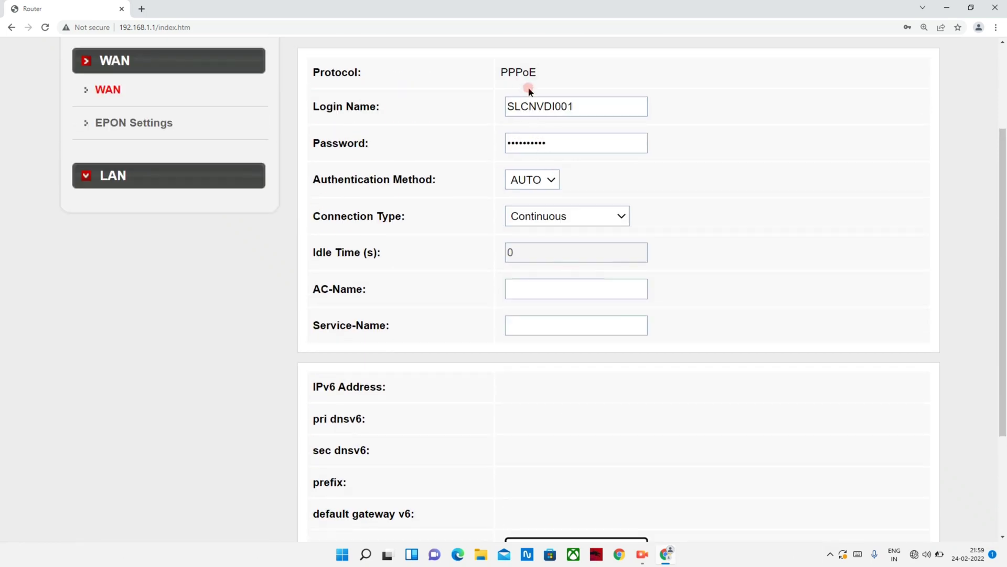
pyautogui.scroll(5, 545, 121)
pyautogui.scroll(-4, 565, 150)
pyautogui.scroll(-2, 553, 242)
pyautogui.scroll(-1, 557, 252)
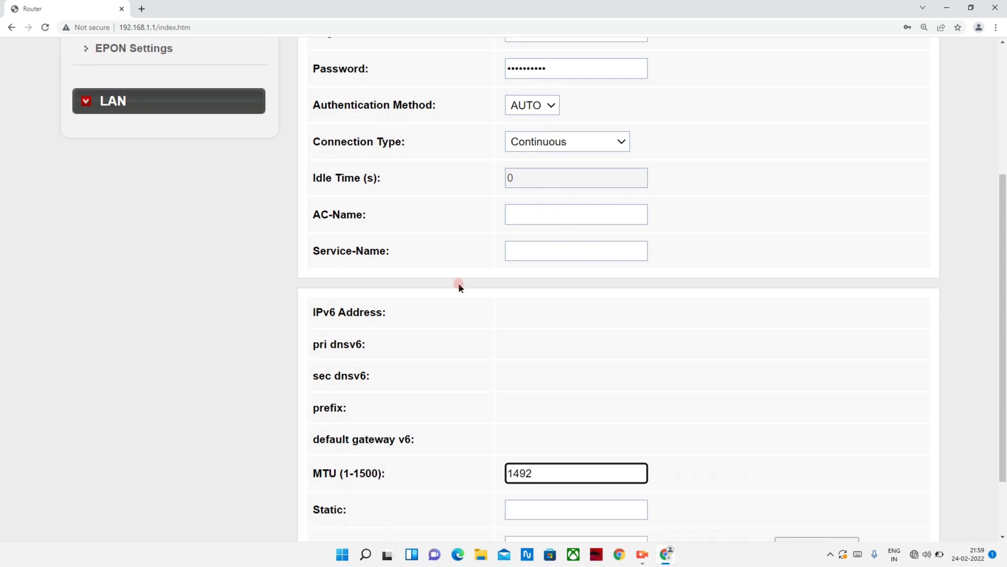
pyautogui.scroll(-2, 609, 388)
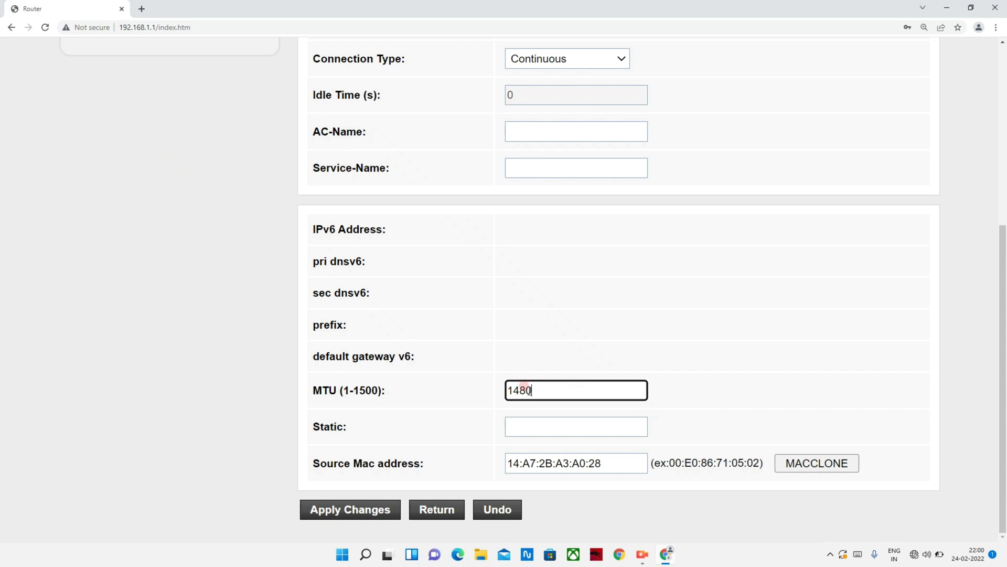
pyautogui.click(347, 508)
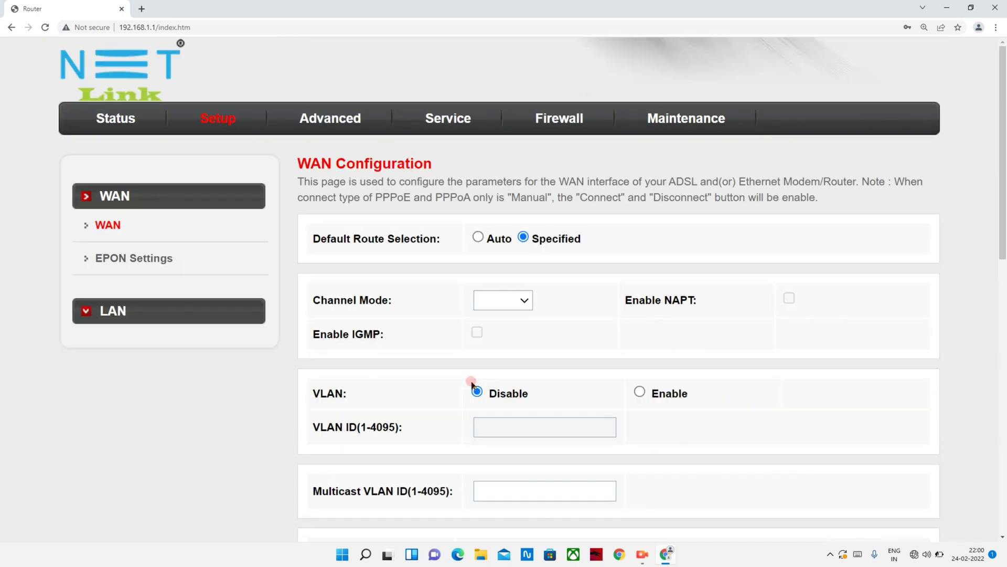
# Select pppoe1 in the WAN Interfaces Table and connect it.
pyautogui.scroll(-12, 479, 348)
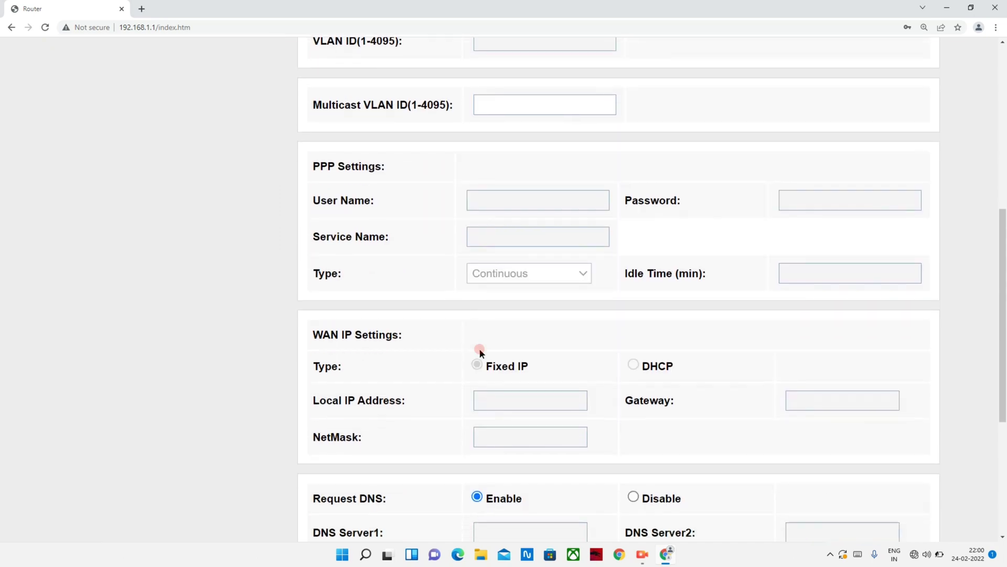
pyautogui.scroll(-1, 480, 348)
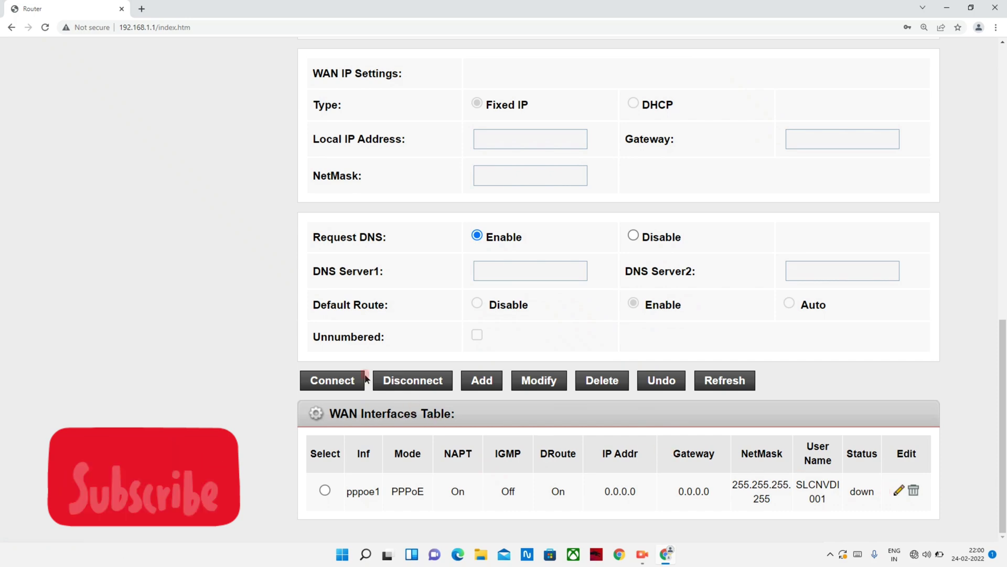
pyautogui.click(325, 490)
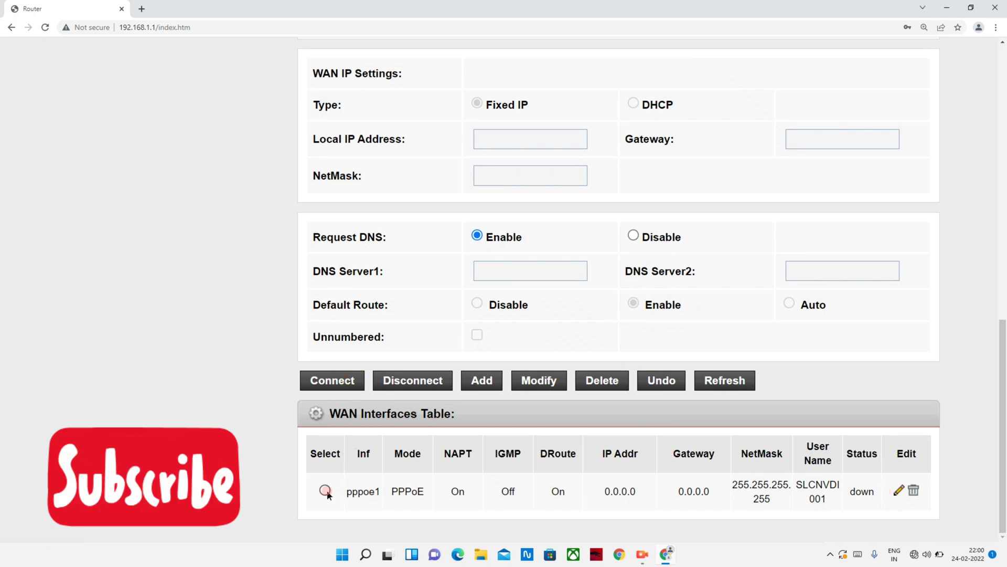
pyautogui.scroll(-7, 458, 411)
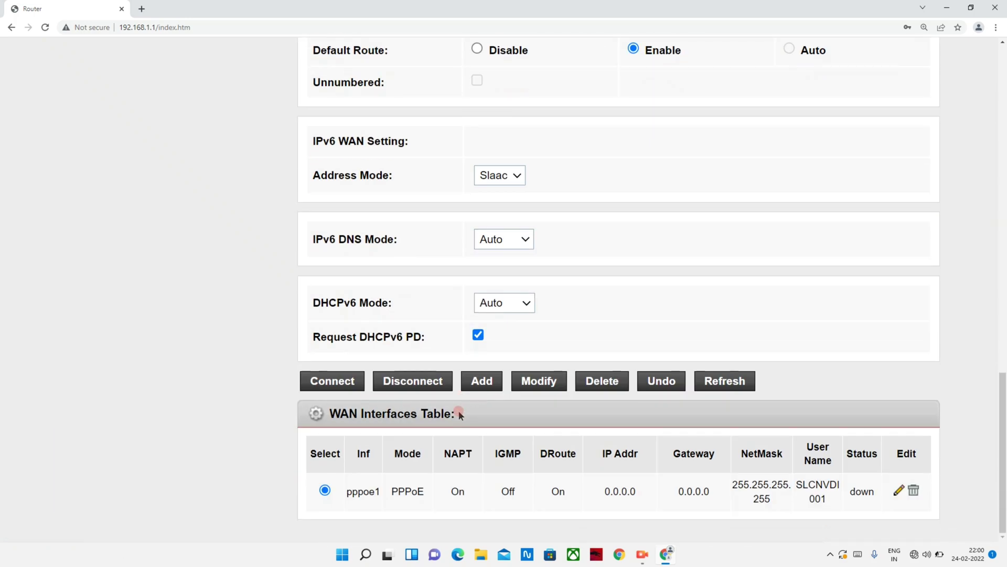
pyautogui.click(333, 381)
pyautogui.scroll(15, 371, 383)
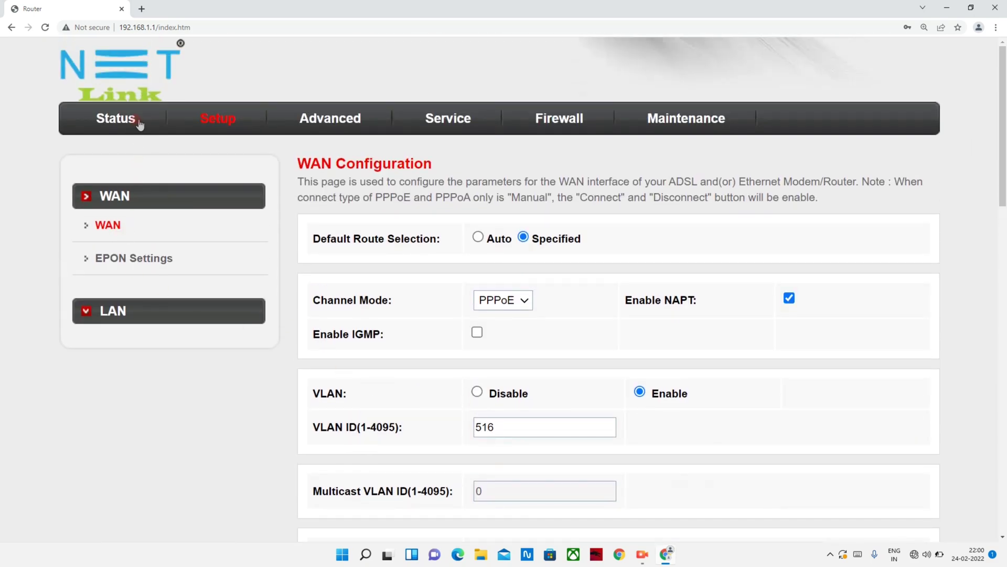
# Refresh the Status page to see pppoe1 up with IP 10.101.23.23, gateway 103.81.77.12.
pyautogui.click(131, 121)
pyautogui.scroll(-2, 404, 305)
pyautogui.scroll(-4, 404, 305)
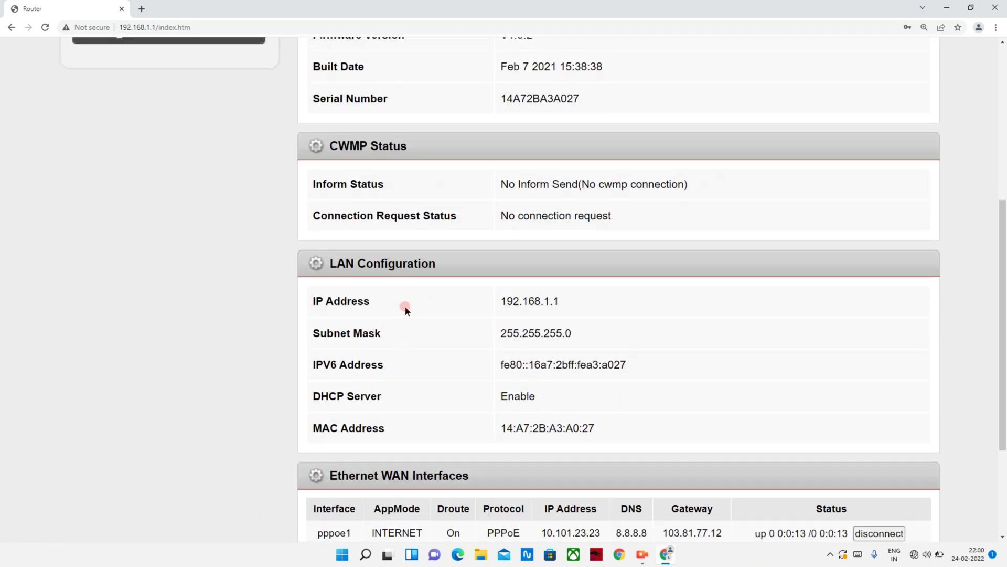
pyautogui.scroll(-2, 405, 306)
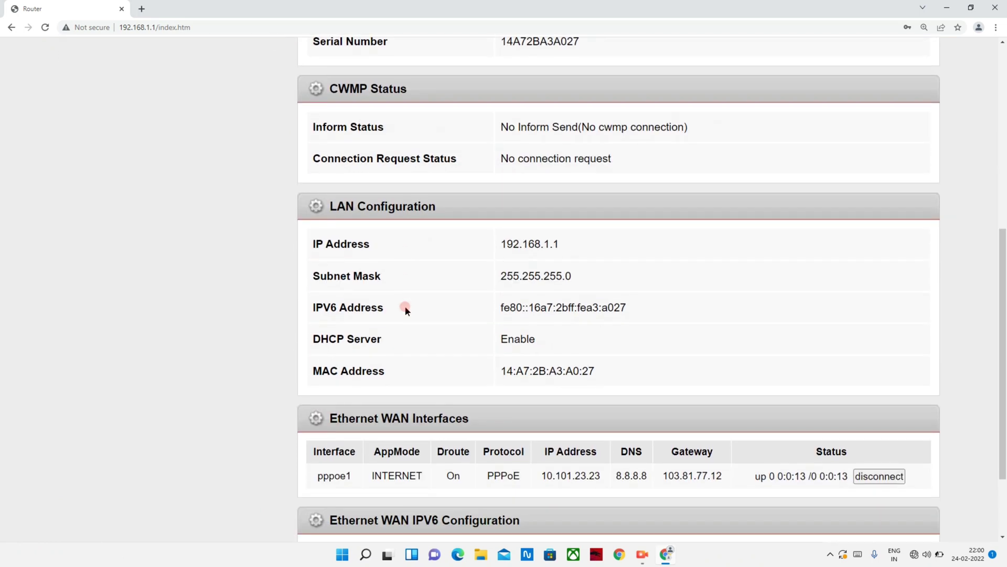
pyautogui.scroll(-1, 404, 306)
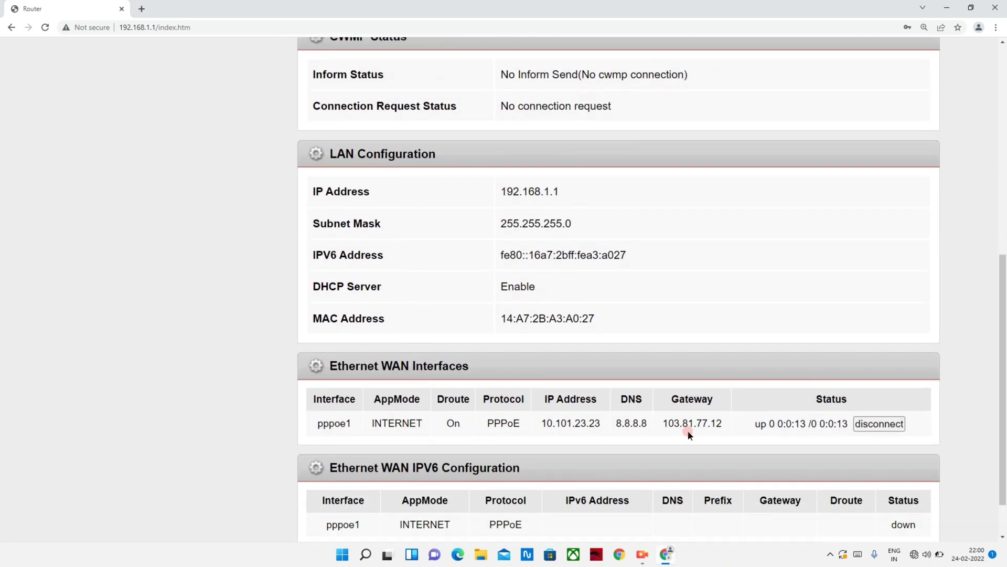
pyautogui.scroll(-1, 842, 428)
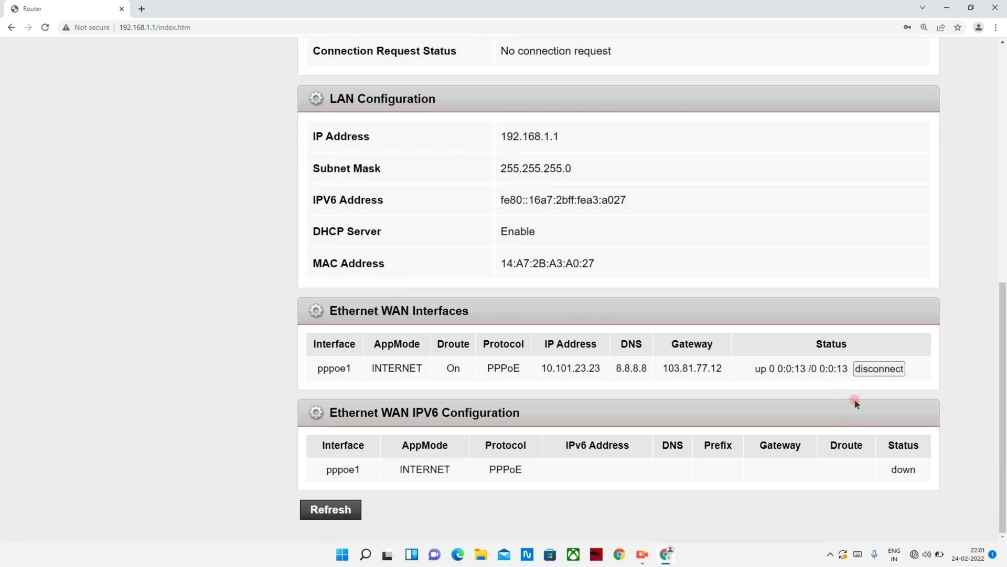
pyautogui.click(871, 370)
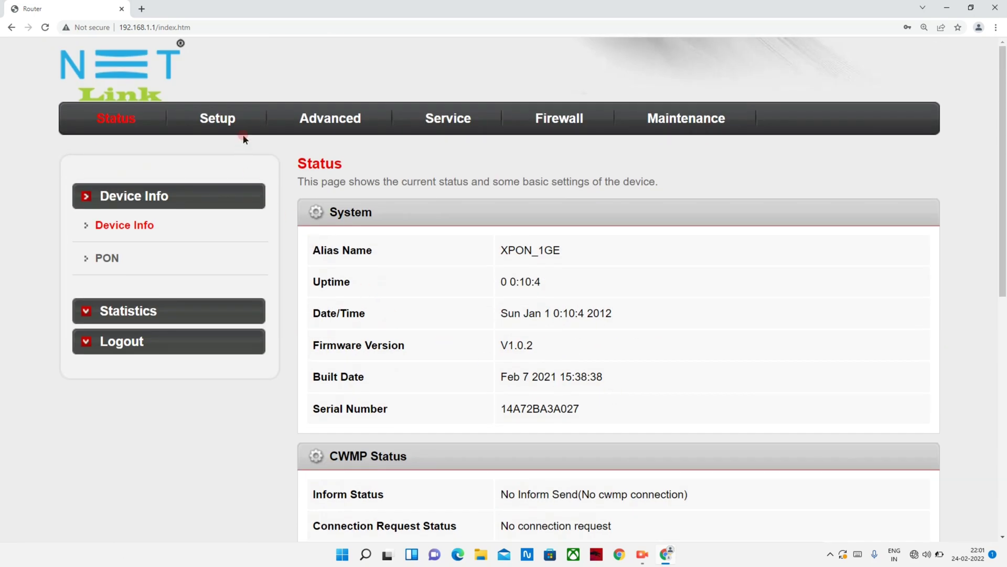
# Review pppoe1 in the WAN Interfaces Table, then go to EPON Settings.
pyautogui.click(223, 119)
pyautogui.scroll(-8, 625, 357)
pyautogui.scroll(-4, 627, 360)
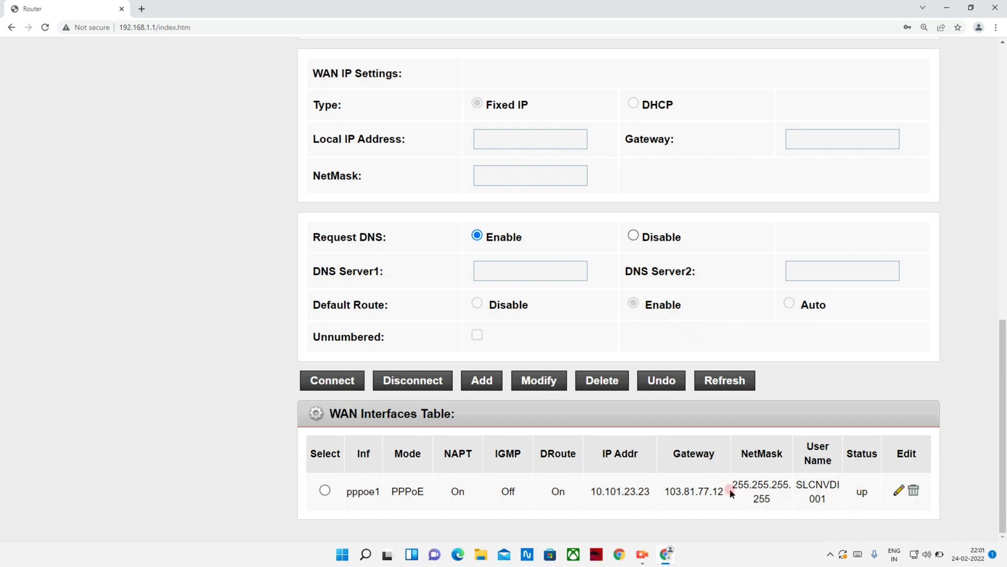
pyautogui.scroll(8, 549, 485)
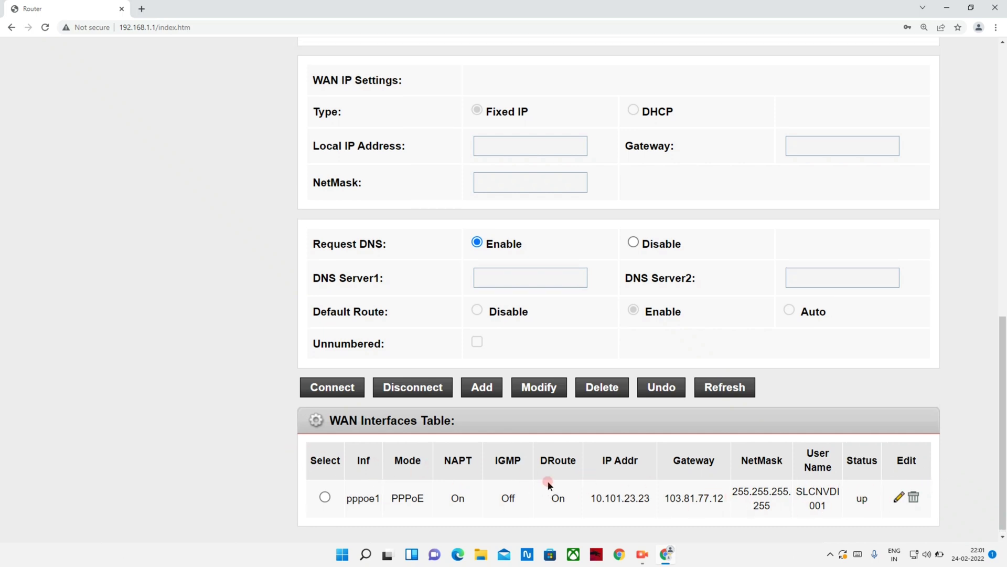
pyautogui.scroll(3, 549, 485)
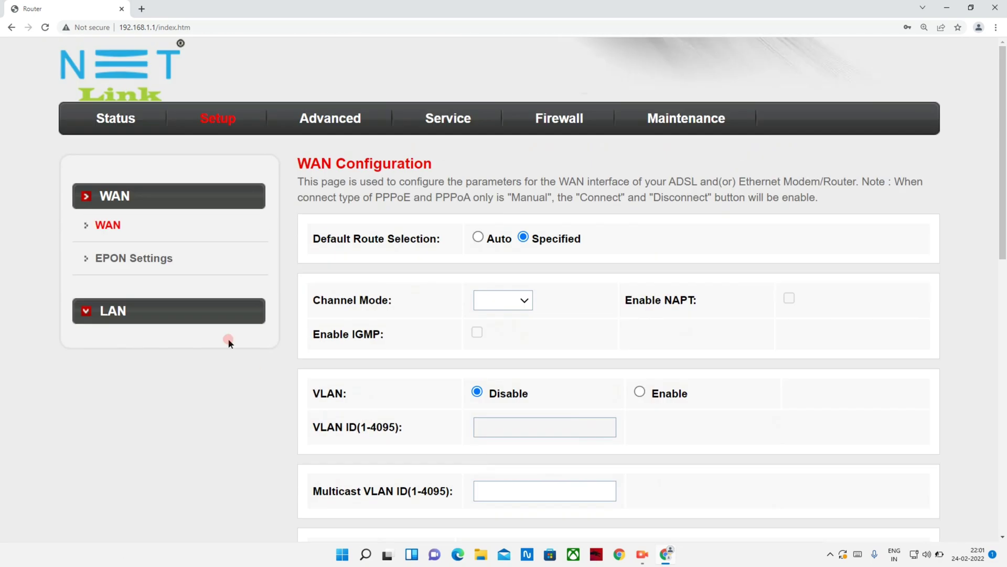
pyautogui.click(129, 259)
# Recheck on the Status page that pppoe1 stays up, then open a new Chrome tab.
pyautogui.click(105, 120)
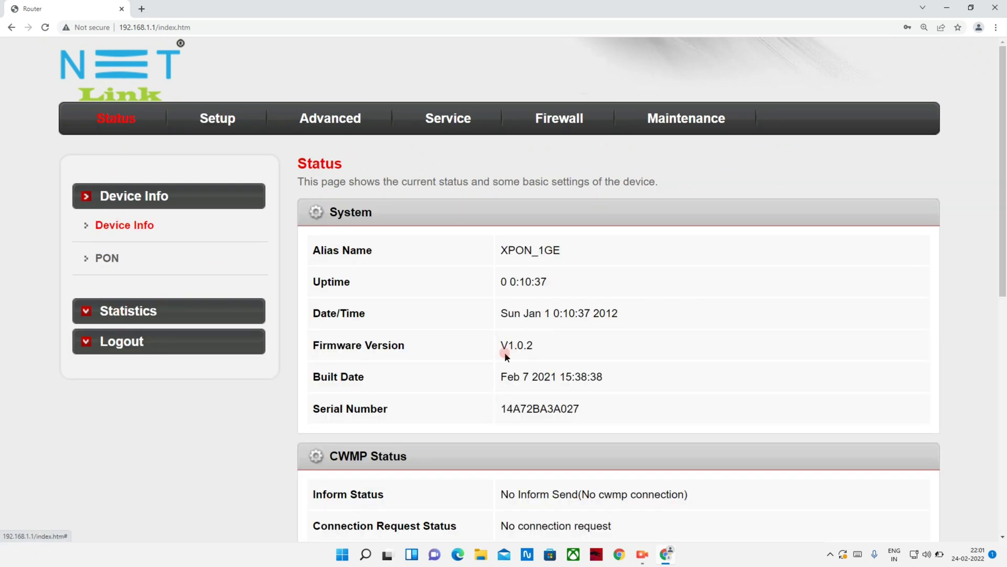
pyautogui.scroll(-4, 505, 351)
pyautogui.scroll(-5, 504, 353)
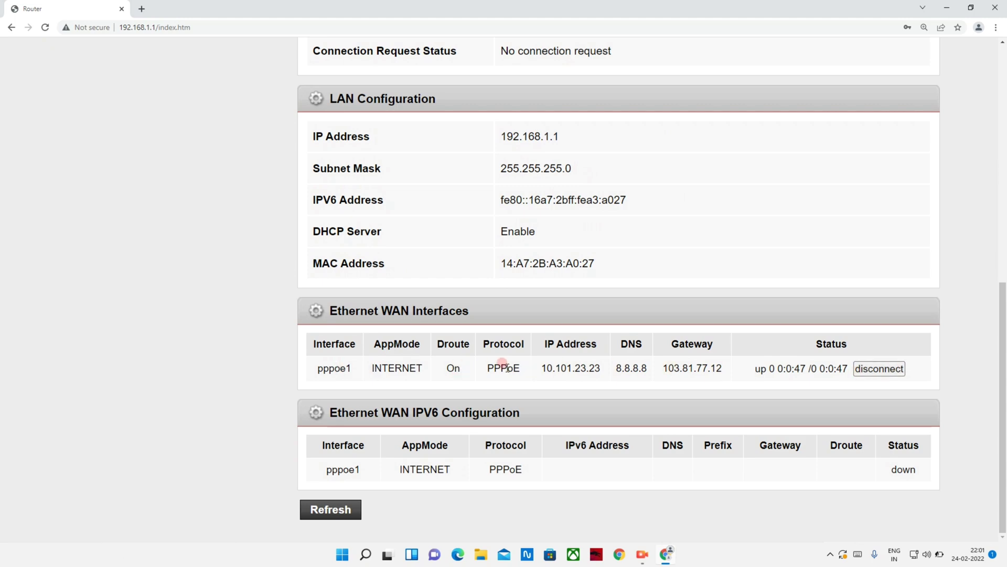
pyautogui.scroll(6, 393, 381)
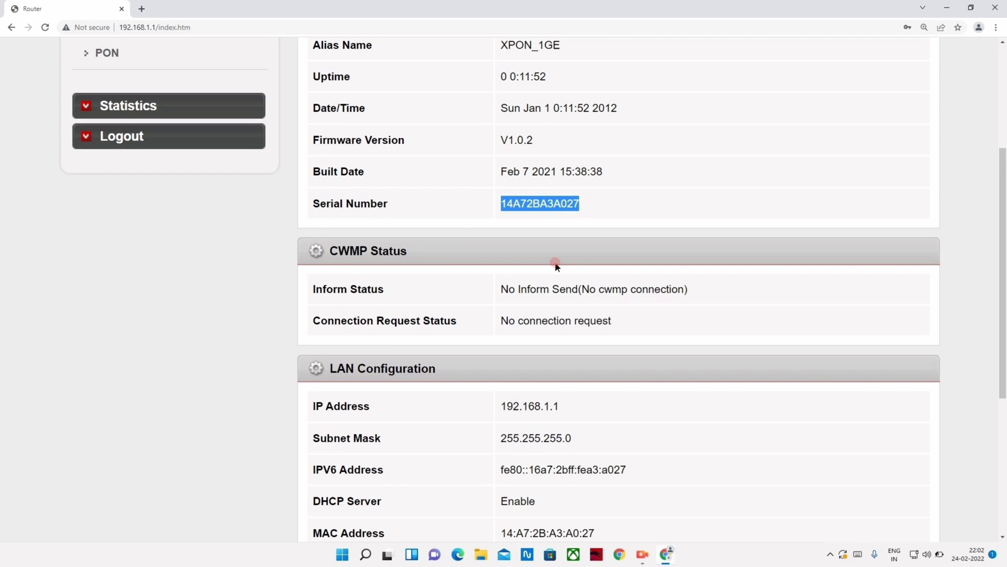
pyautogui.scroll(-1, 557, 266)
pyautogui.click(639, 365)
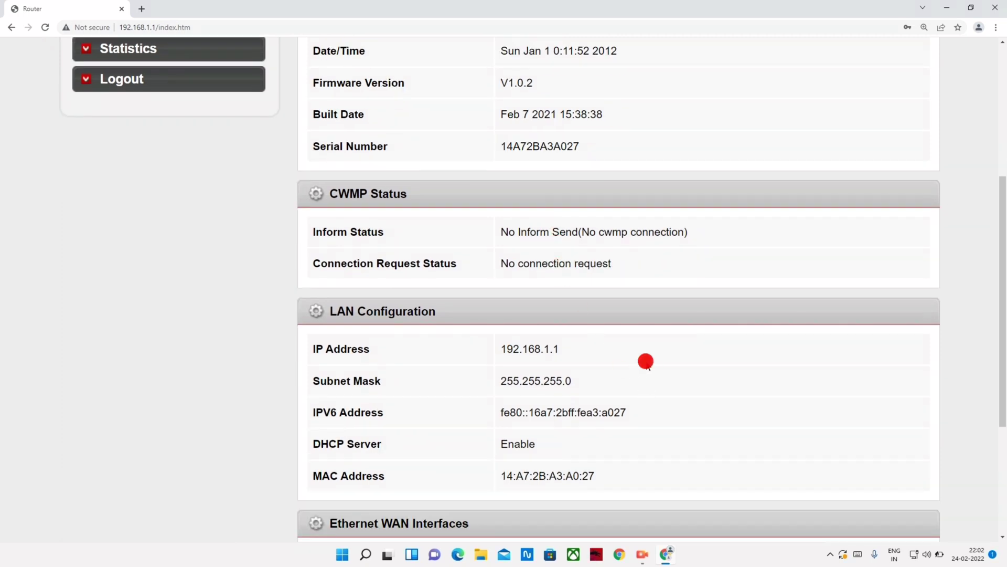
pyautogui.scroll(5, 596, 353)
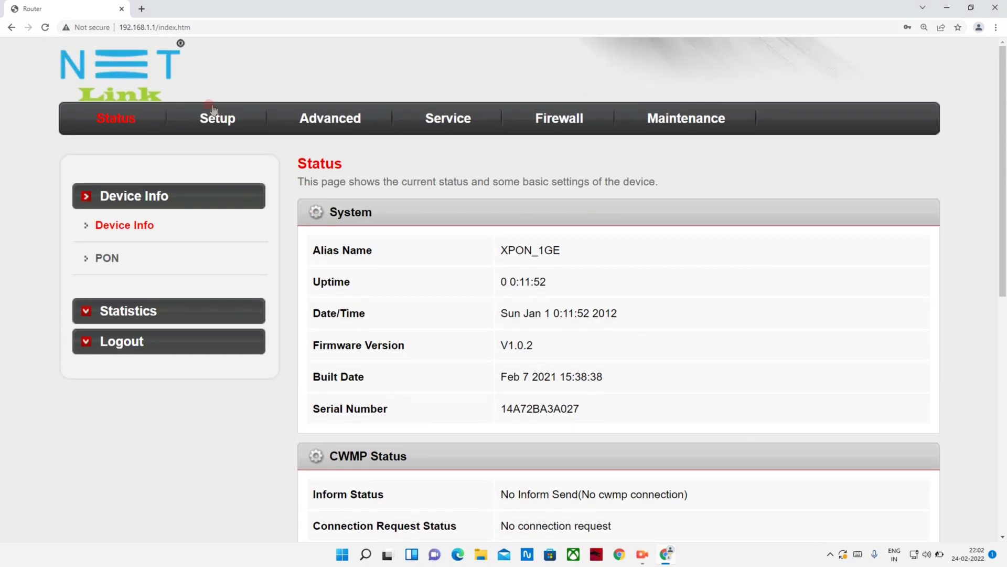
pyautogui.click(142, 9)
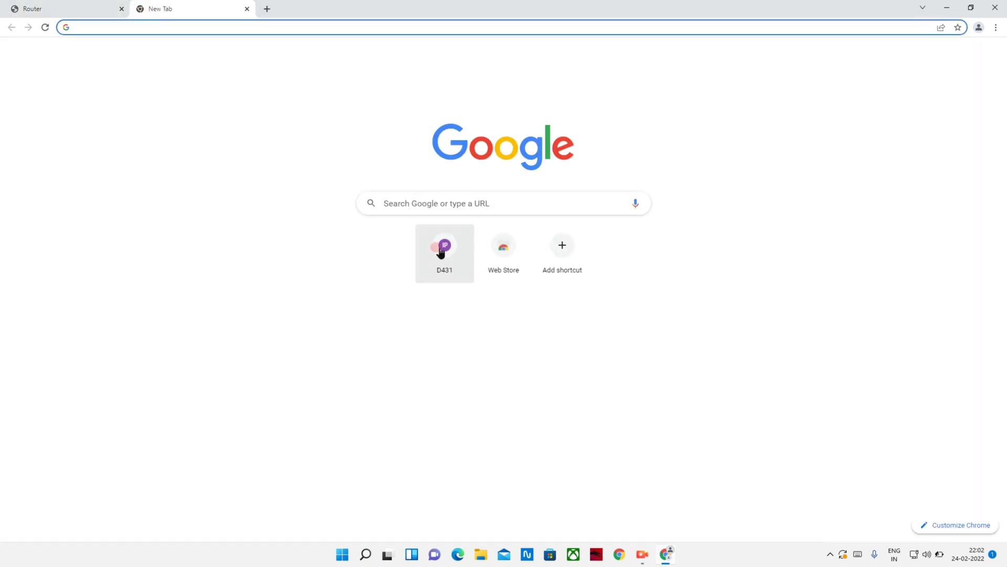
# Search Google for 'YOU' and open the YouTube website from the results.
pyautogui.click(419, 201)
pyautogui.write('YOU')
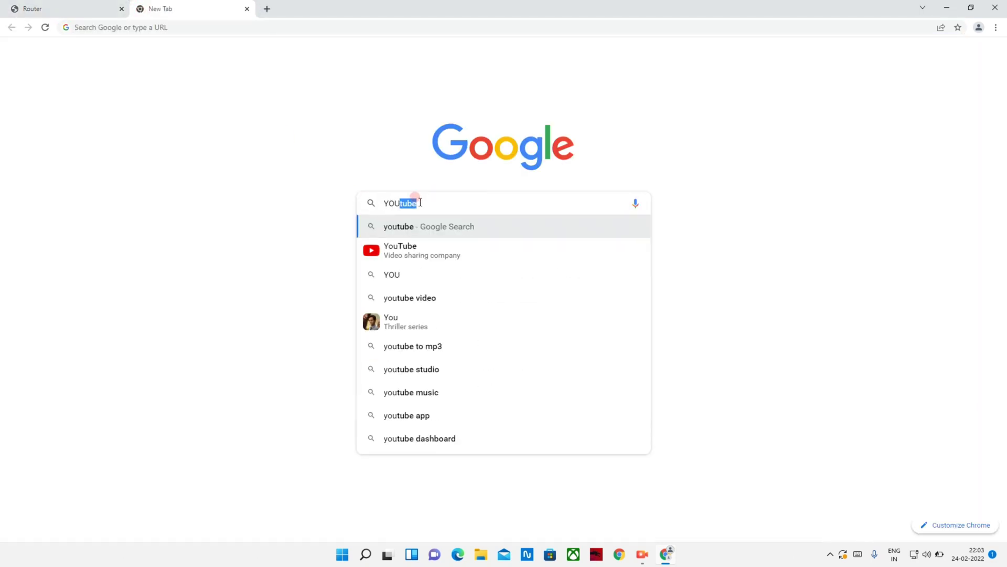
pyautogui.press('Return')
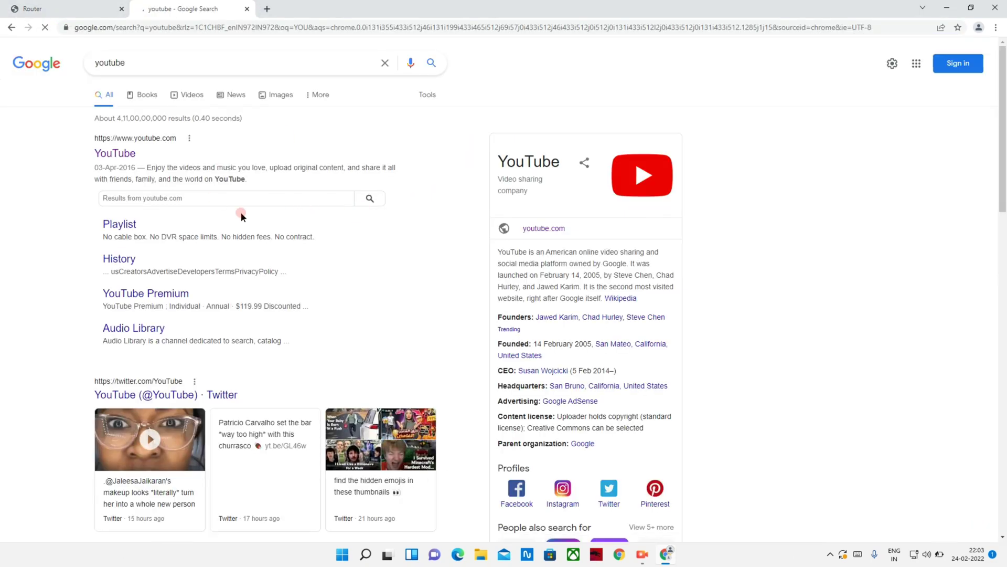
pyautogui.click(119, 156)
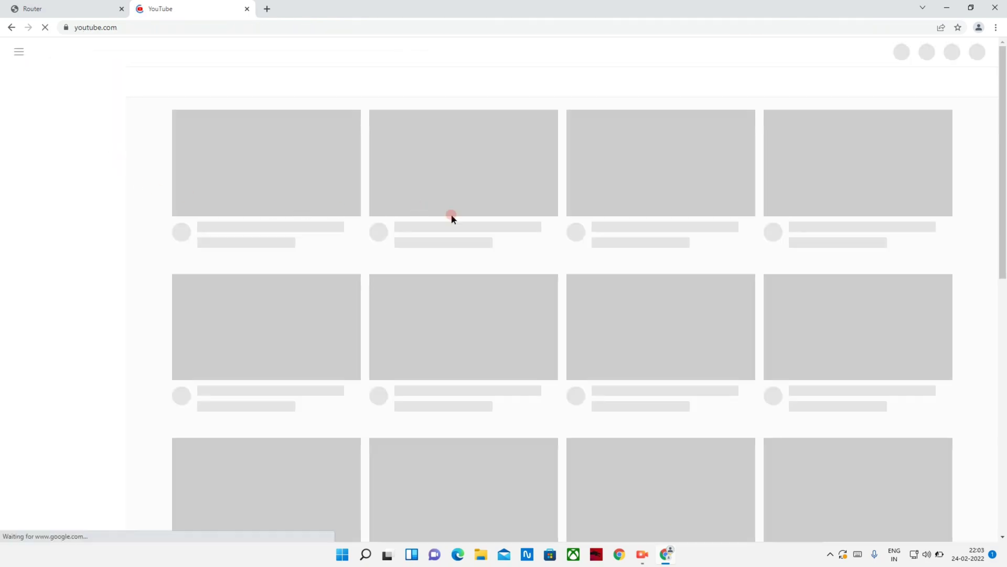
# Scroll the YouTube home feed to confirm it loads, then start a new browser tab.
pyautogui.scroll(-5, 335, 239)
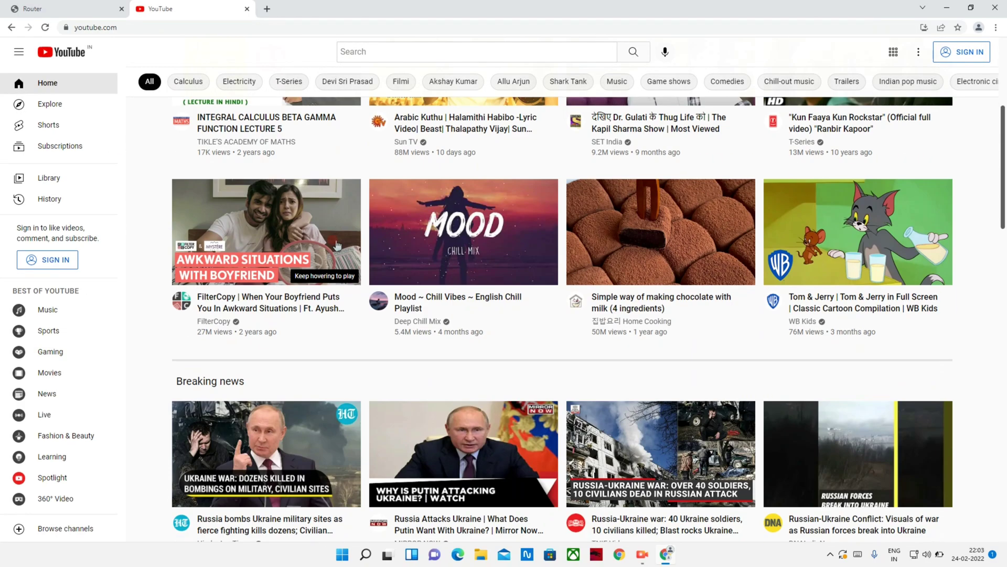
pyautogui.scroll(-10, 336, 247)
pyautogui.scroll(13, 334, 243)
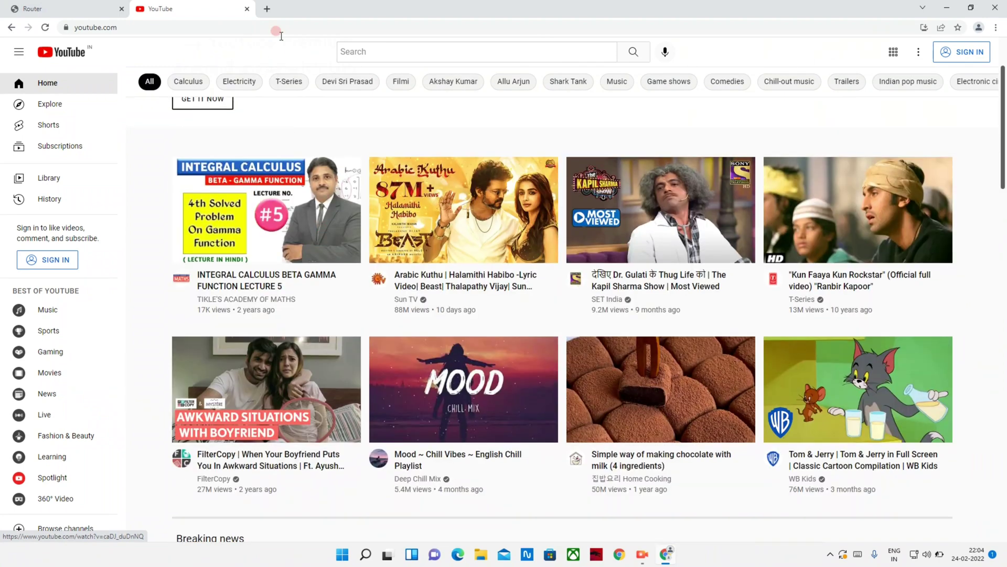
pyautogui.click(267, 9)
# Search Google for 'SPEED', zoom results to 150%, and open Speedtest by Ookla.
pyautogui.click(412, 202)
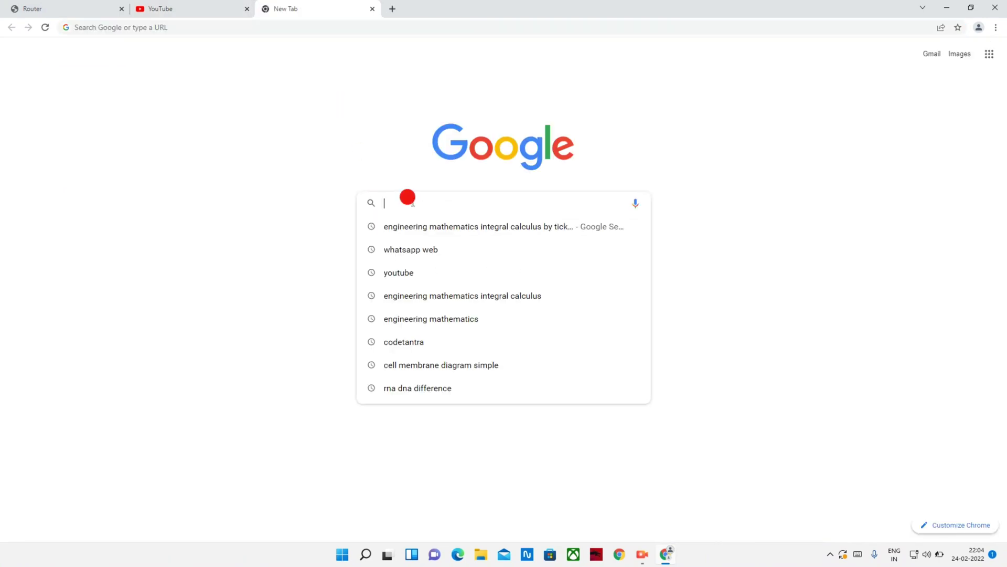
pyautogui.write('SPEED')
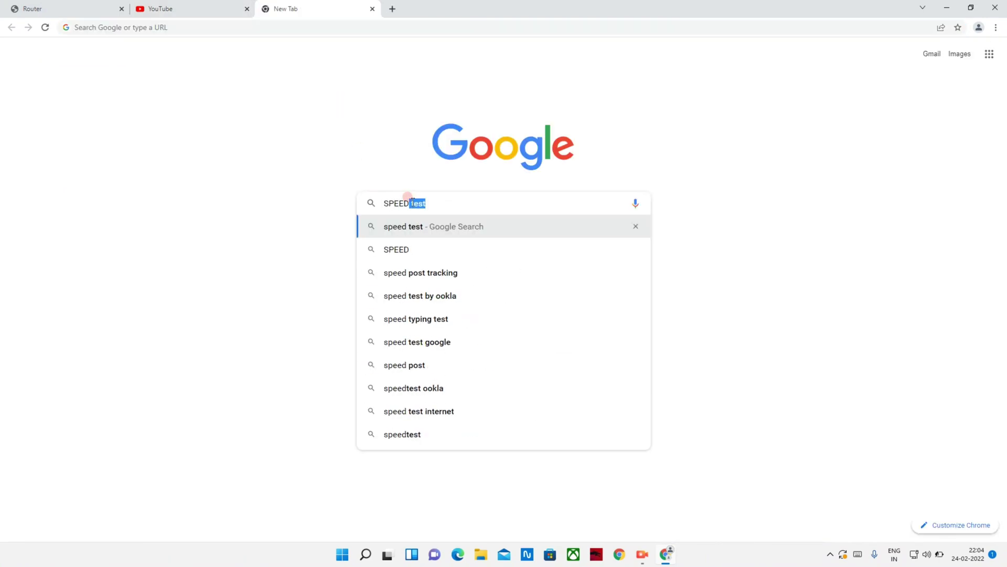
pyautogui.press('Return')
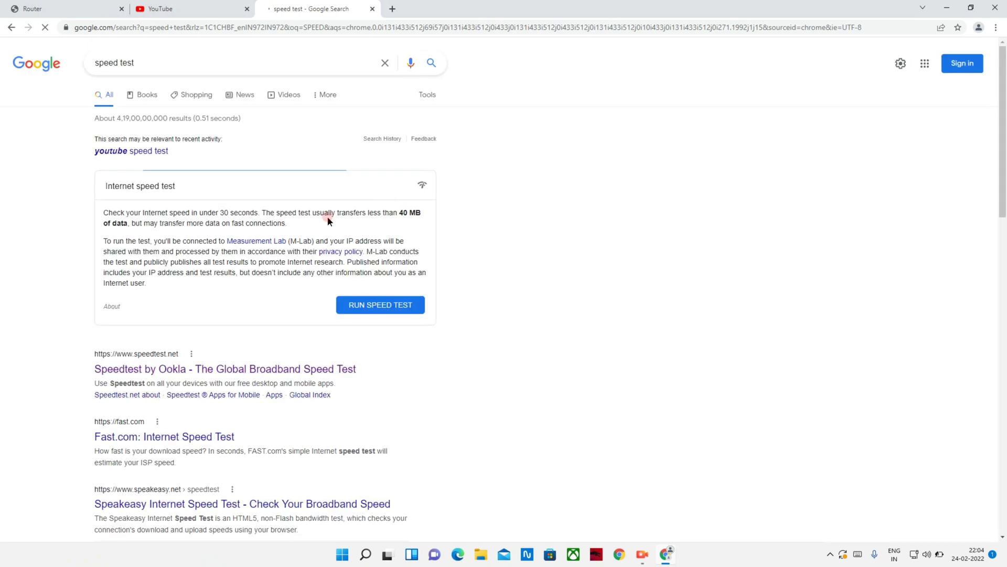
pyautogui.hotkey('ctrl', '+')
pyautogui.hotkey('ctrl', '+')
pyautogui.hotkey('ctrl', '+')
pyautogui.scroll(-3, 278, 360)
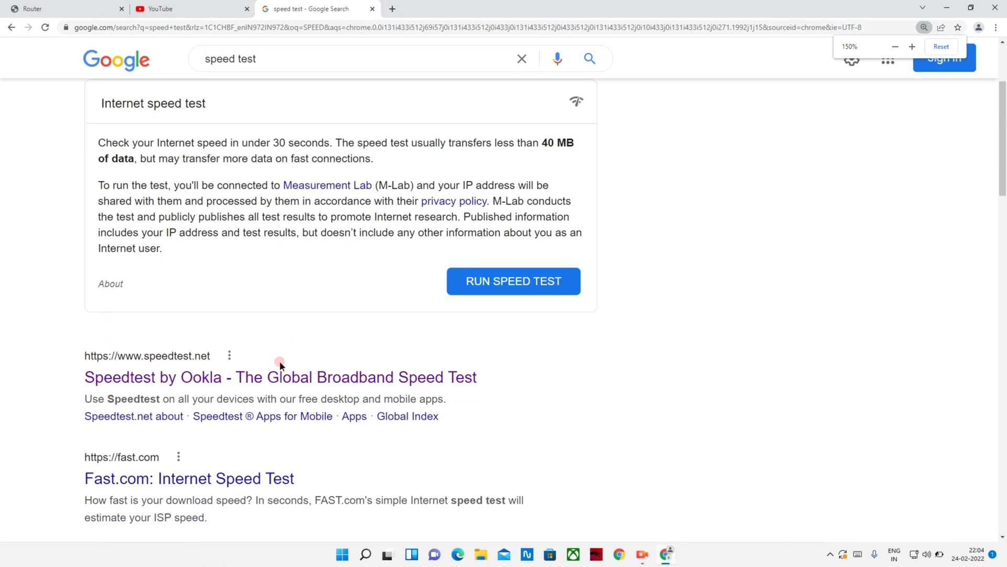
pyautogui.click(279, 376)
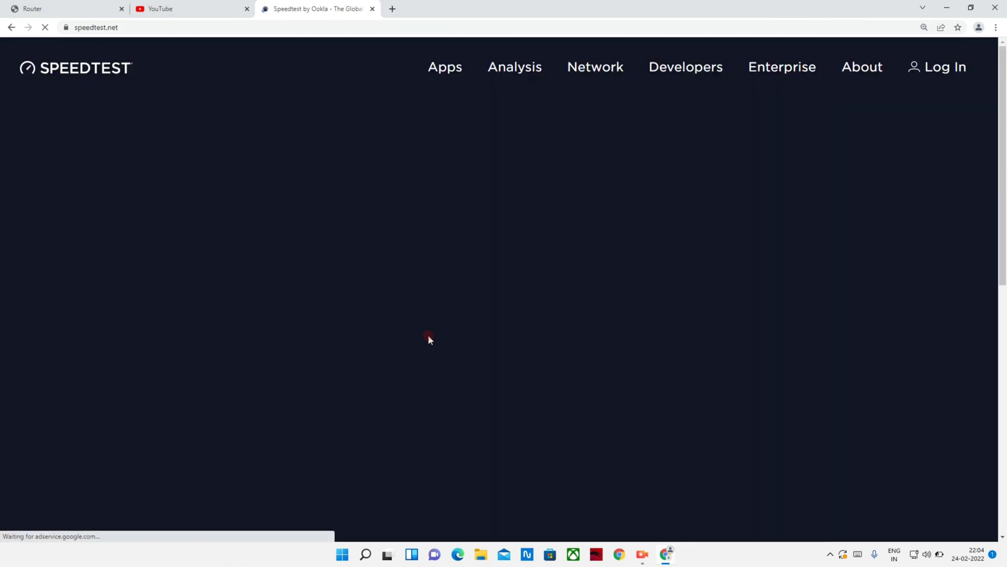
# Run the speed test (1 ms ping, 60.42 Mbps down, 61.14 Mbps up) and close its tab.
pyautogui.scroll(-1, 517, 297)
pyautogui.click(450, 288)
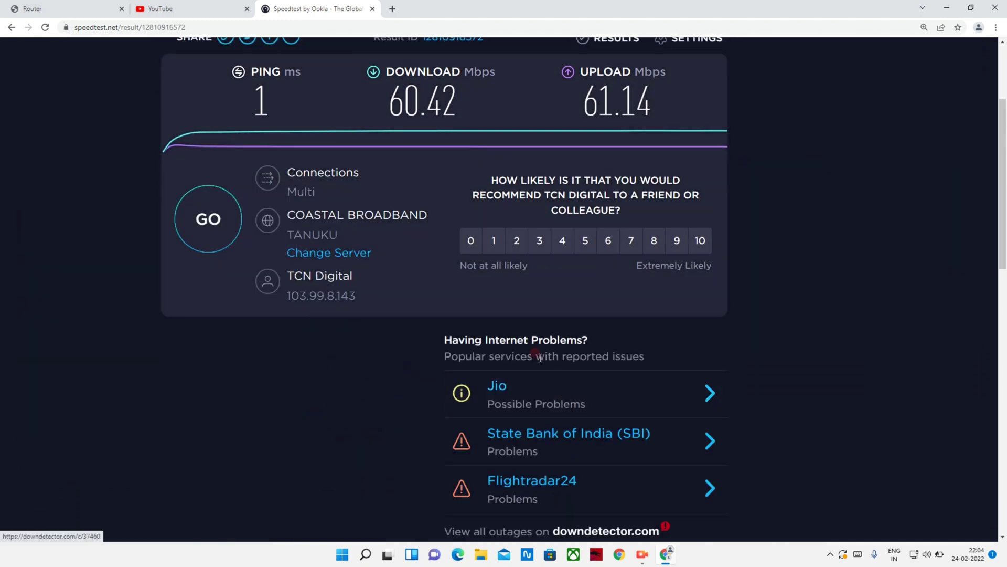
pyautogui.click(373, 8)
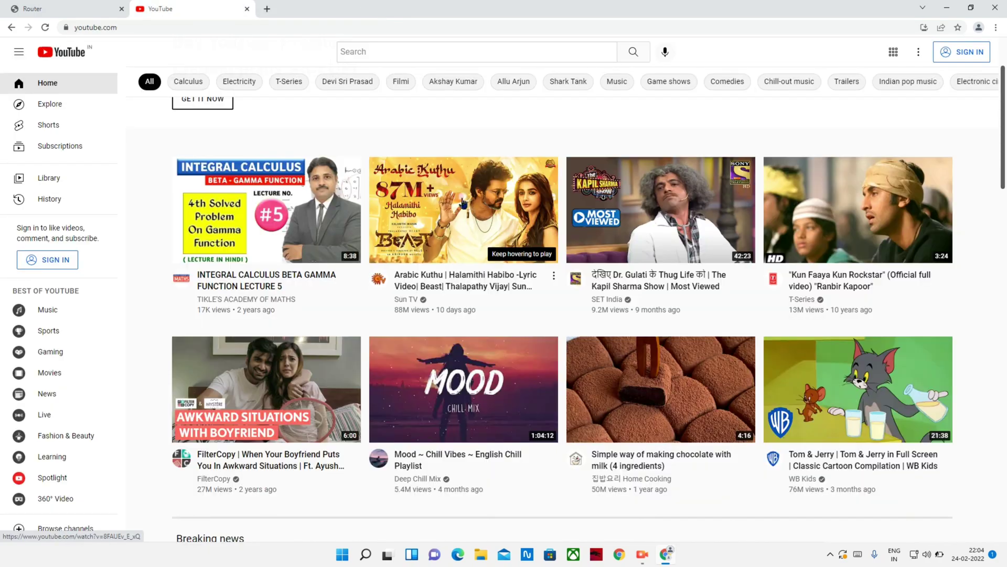